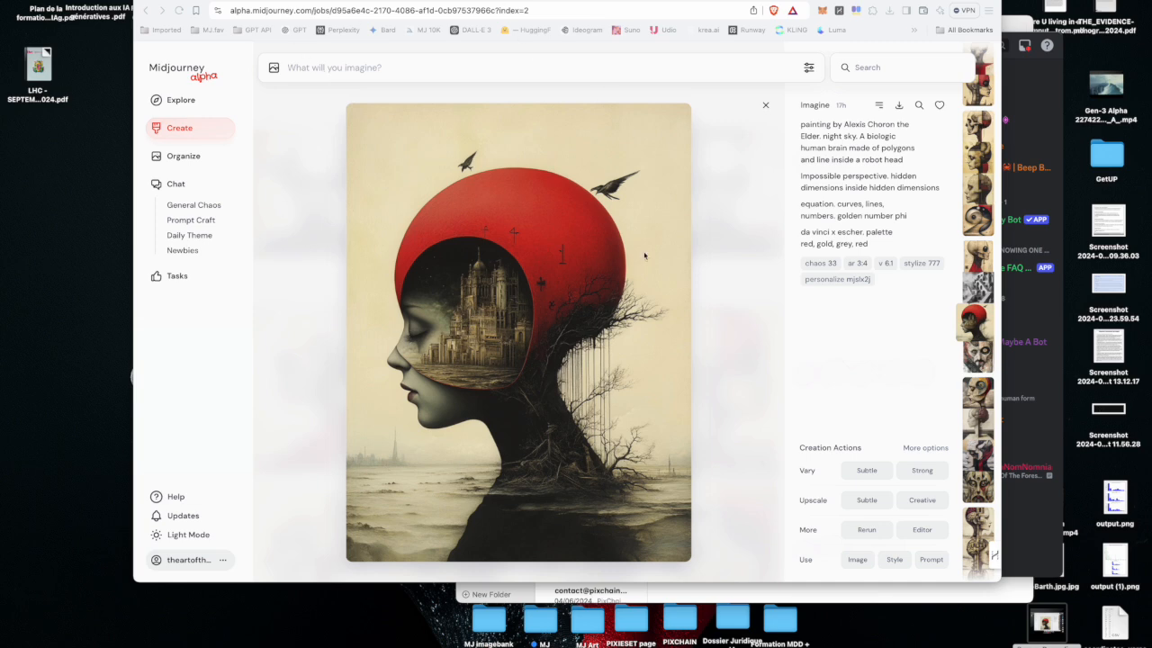
pyautogui.click(1034, 141)
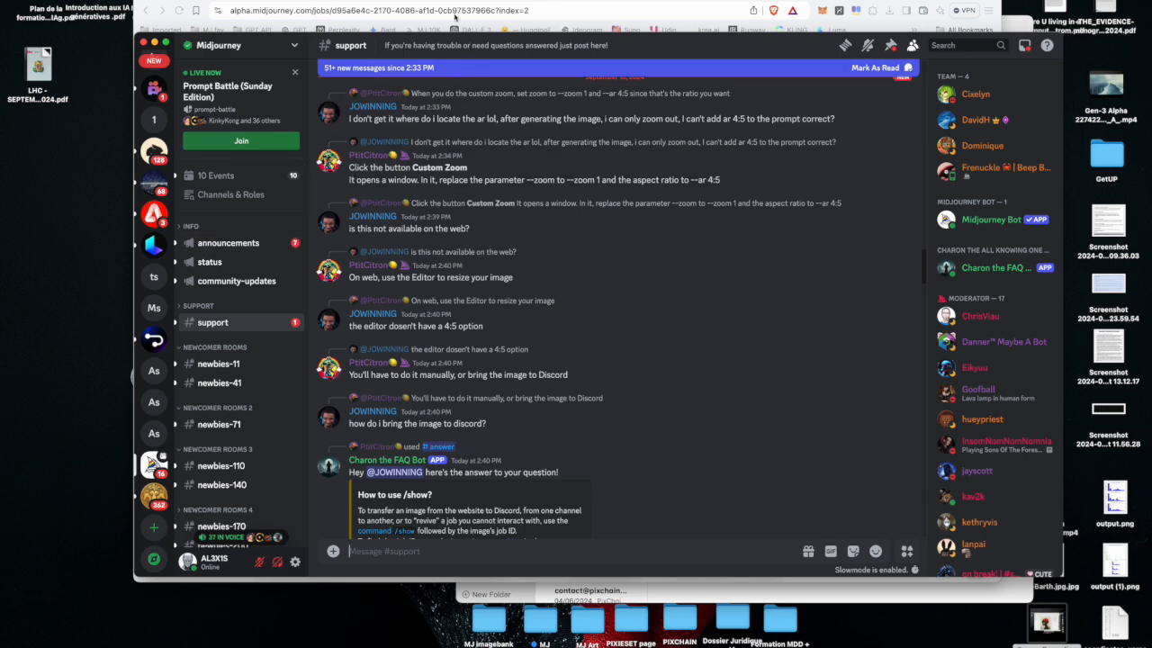
pyautogui.click(461, 19)
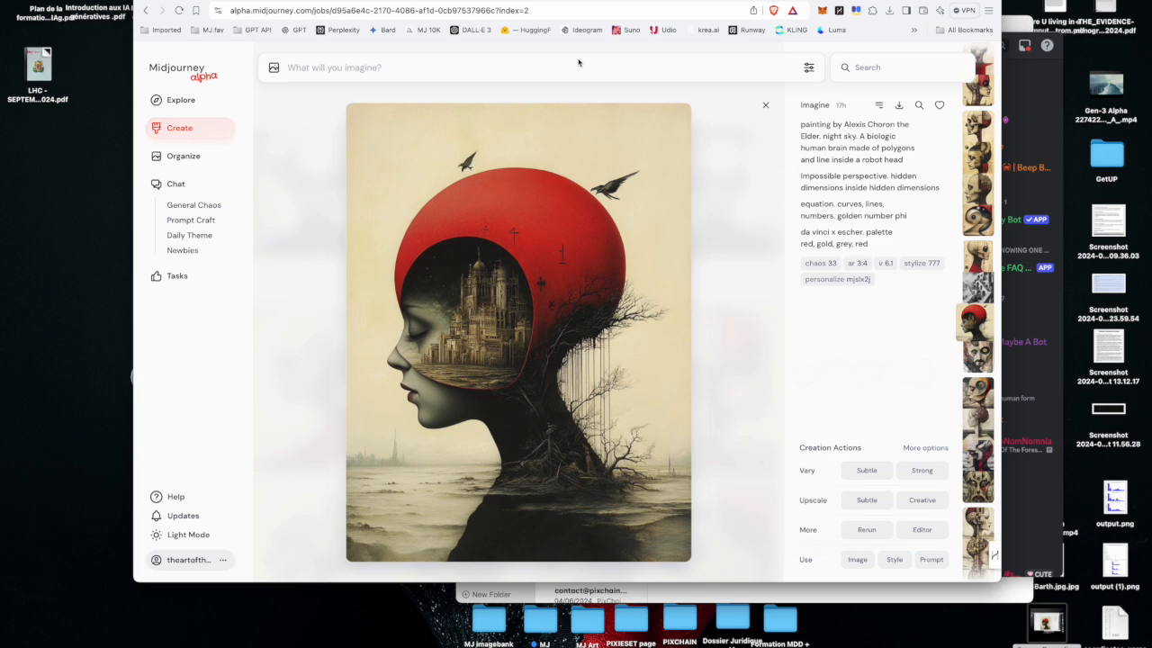
# Switch to Discord and open the preferoptiondemo channel on the personal server.
pyautogui.click(1036, 109)
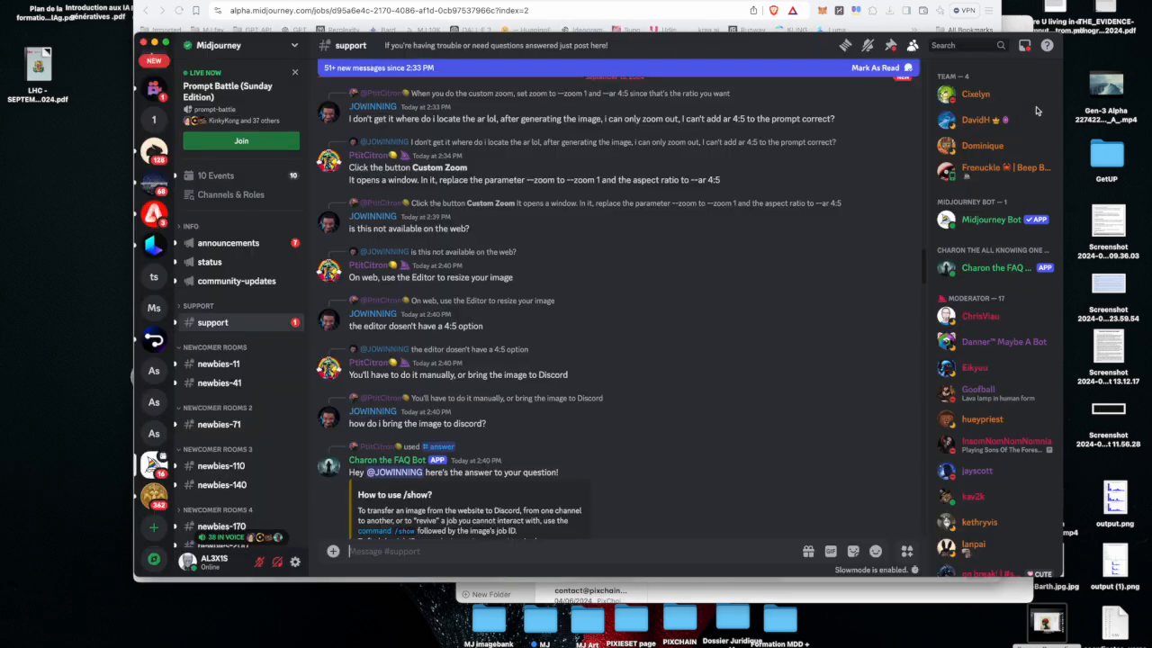
pyautogui.click(154, 402)
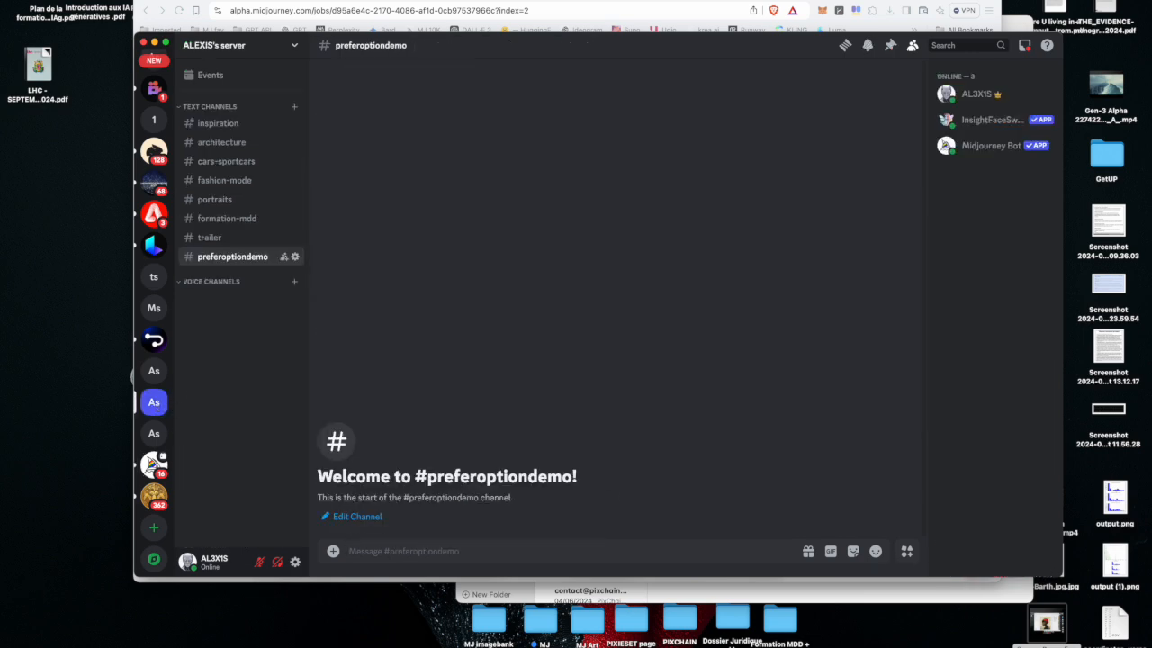
pyautogui.click(575, 20)
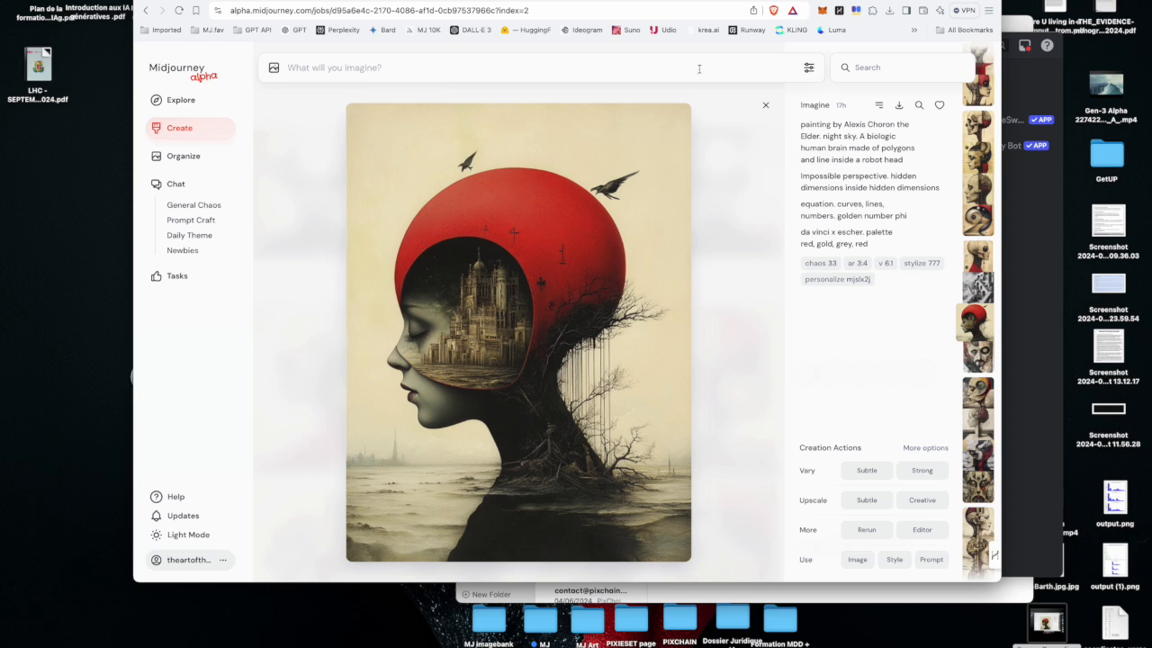
pyautogui.click(1032, 246)
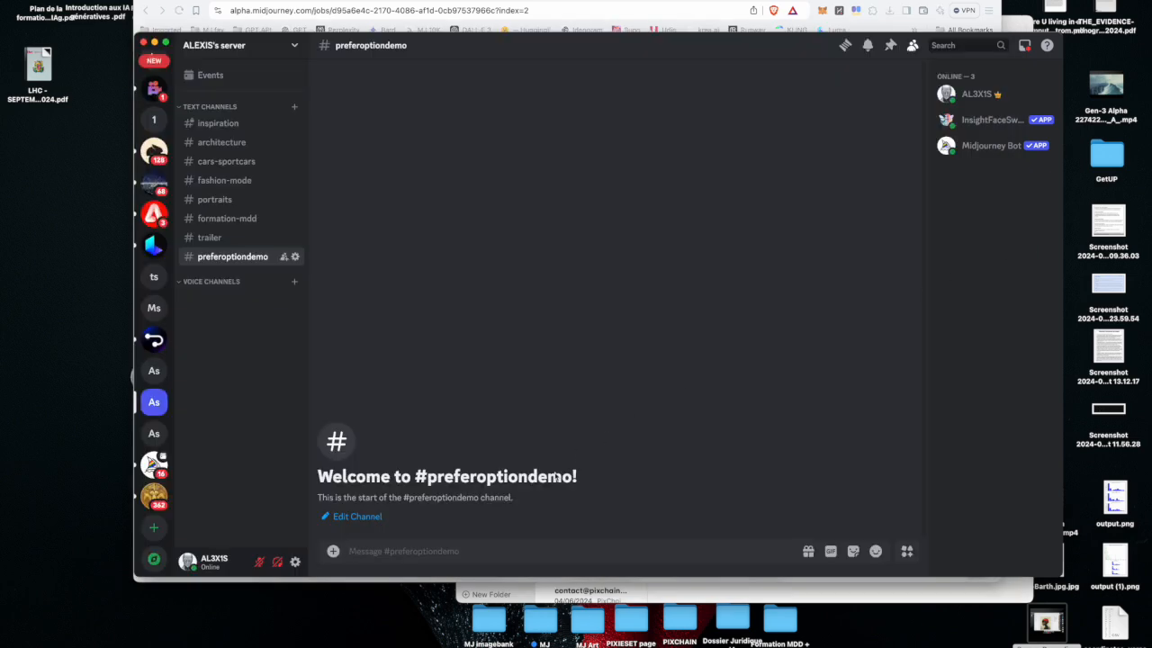
# Run /prefer option list in the preferoptiondemo channel and expand the returned custom options file.
pyautogui.click(426, 547)
pyautogui.write('/')
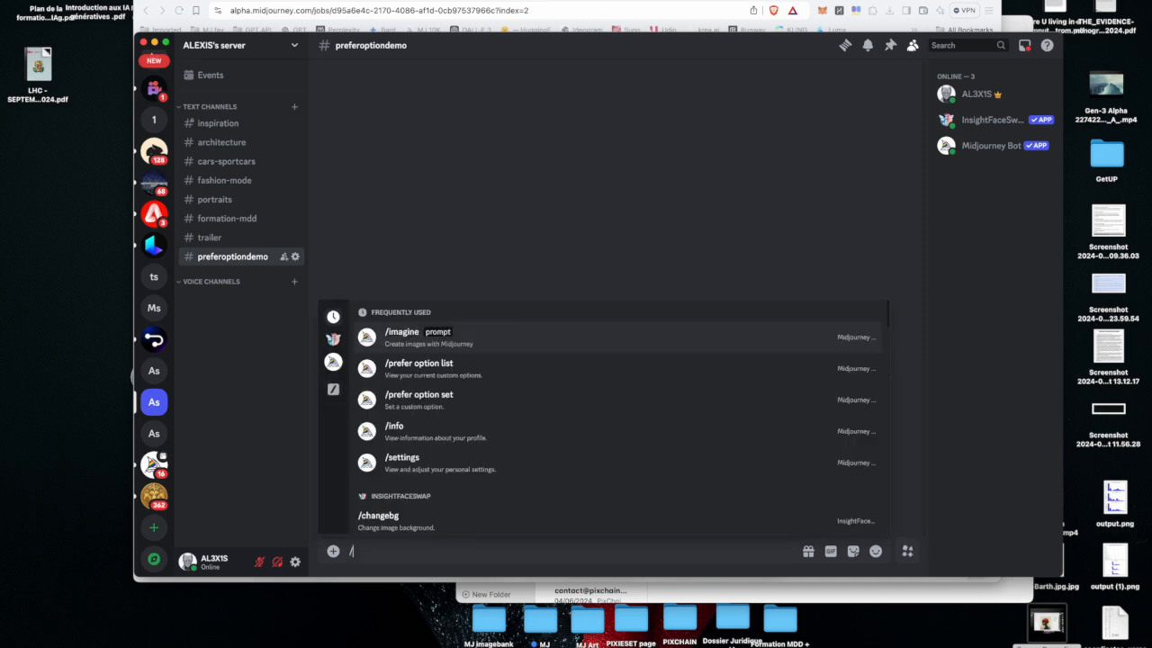
pyautogui.press('Down')
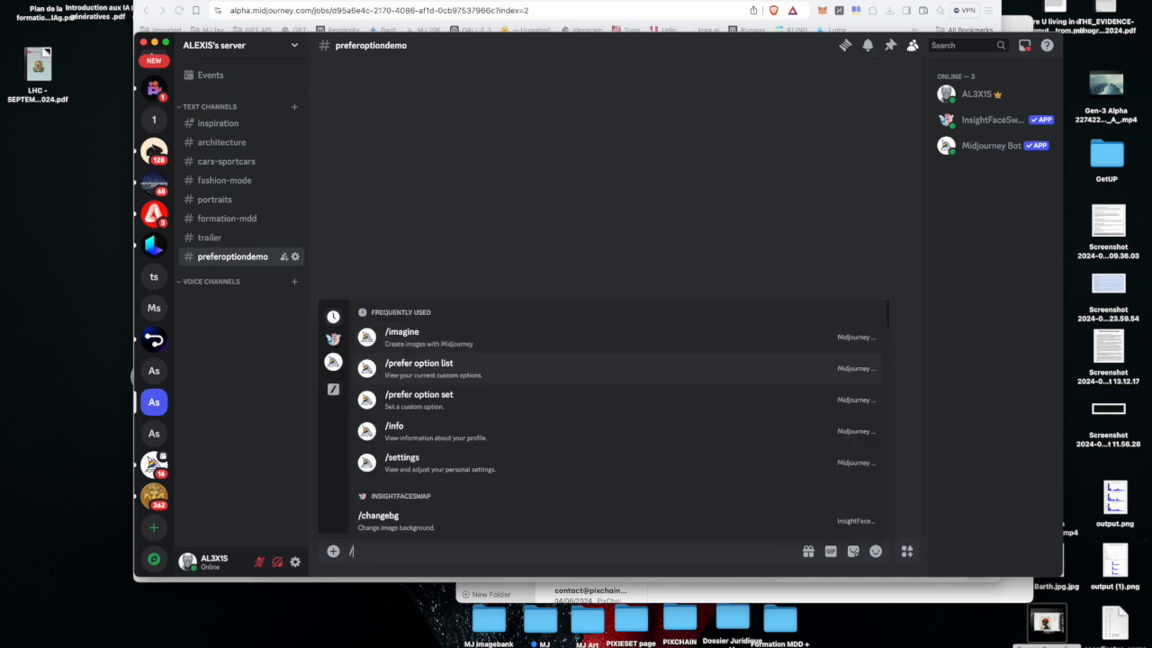
pyautogui.press('Return')
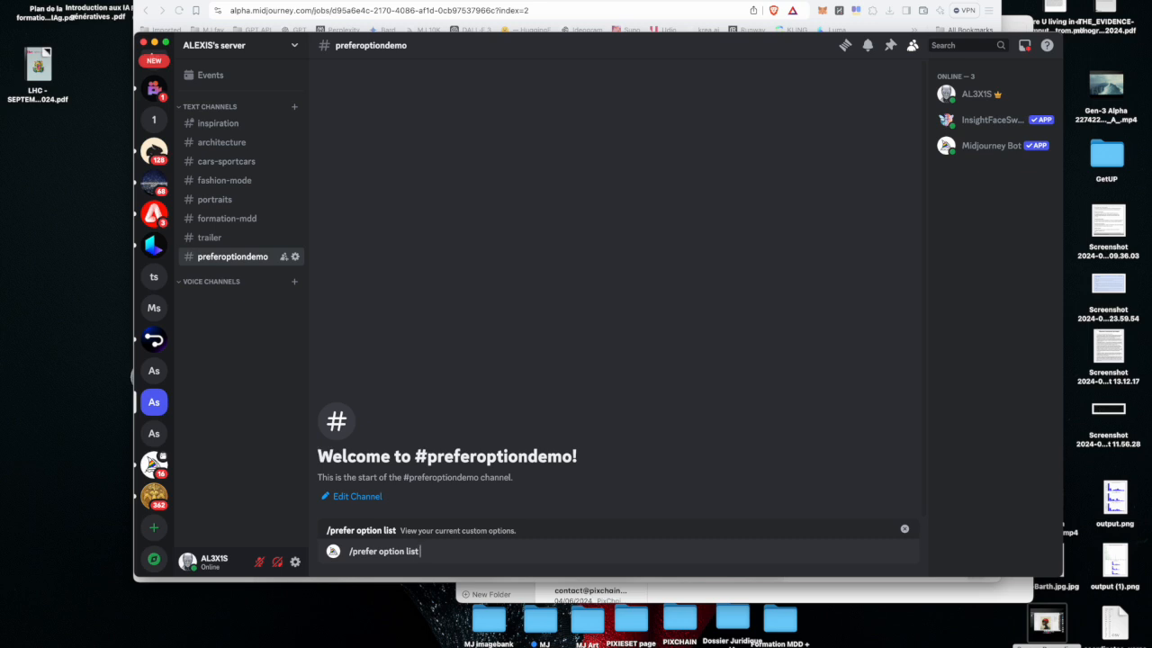
pyautogui.press('Return')
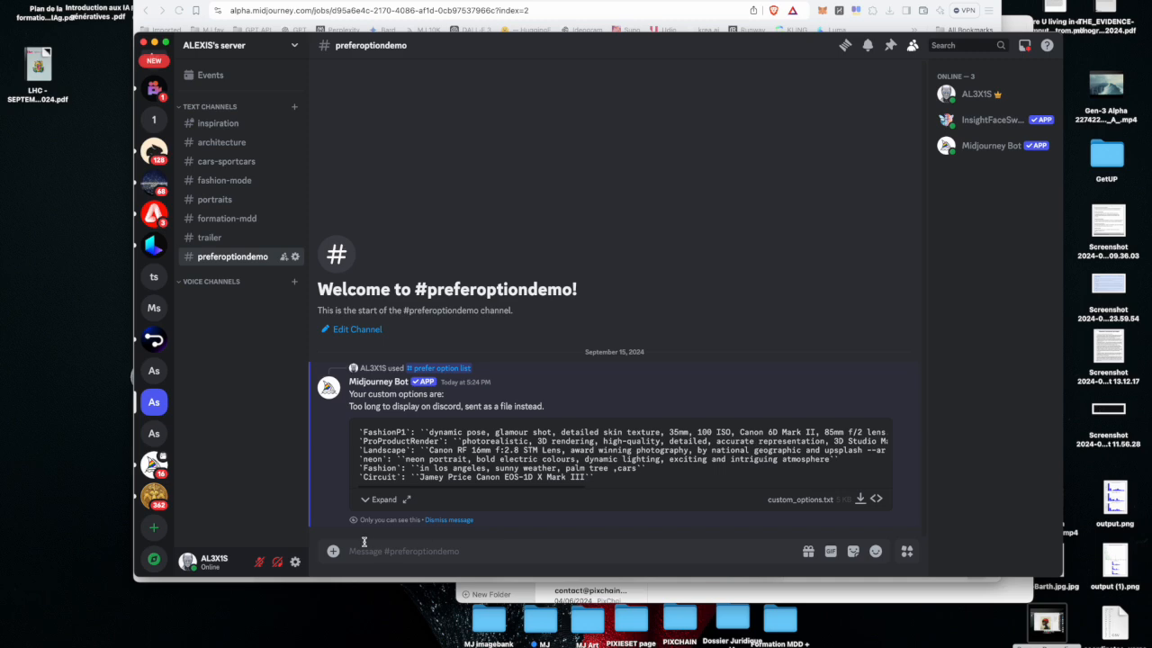
pyautogui.click(378, 499)
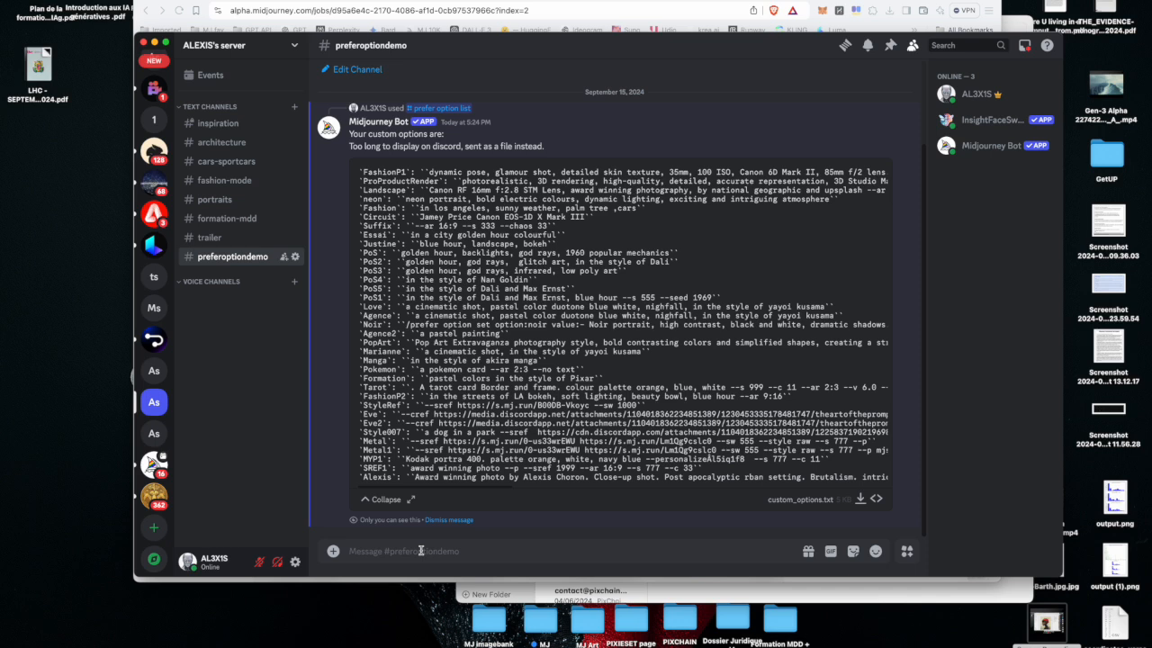
# Start a /prefer option set command with the account owner's first name as the option and add the value parameter.
pyautogui.write('/')
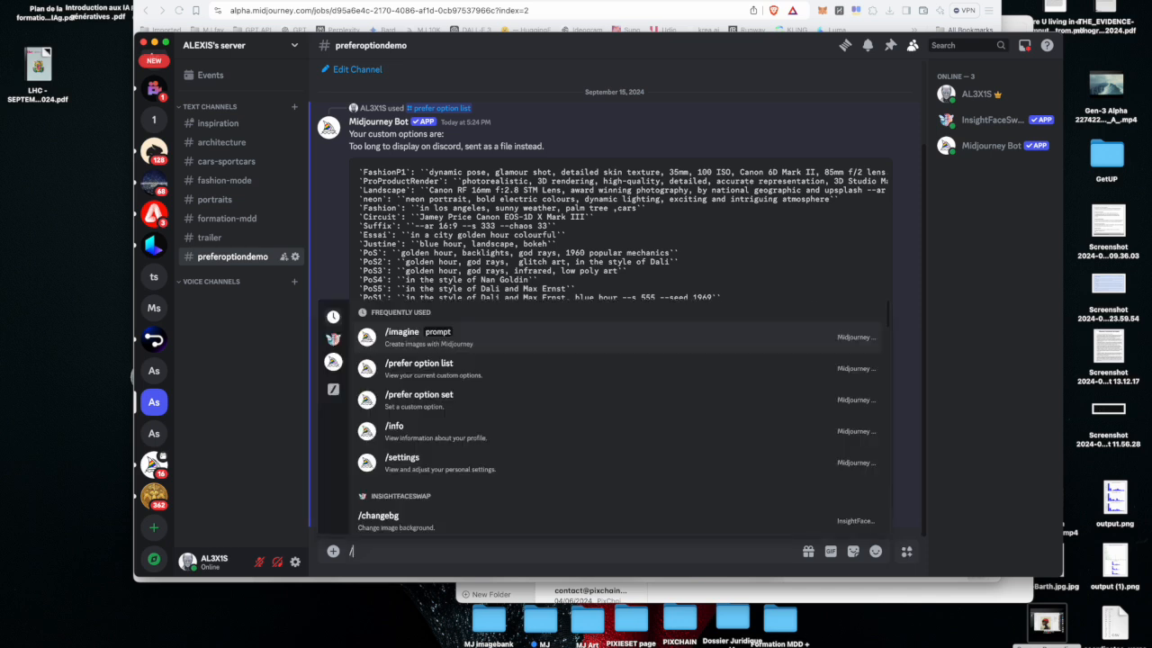
pyautogui.press('Down')
pyautogui.press('Down')
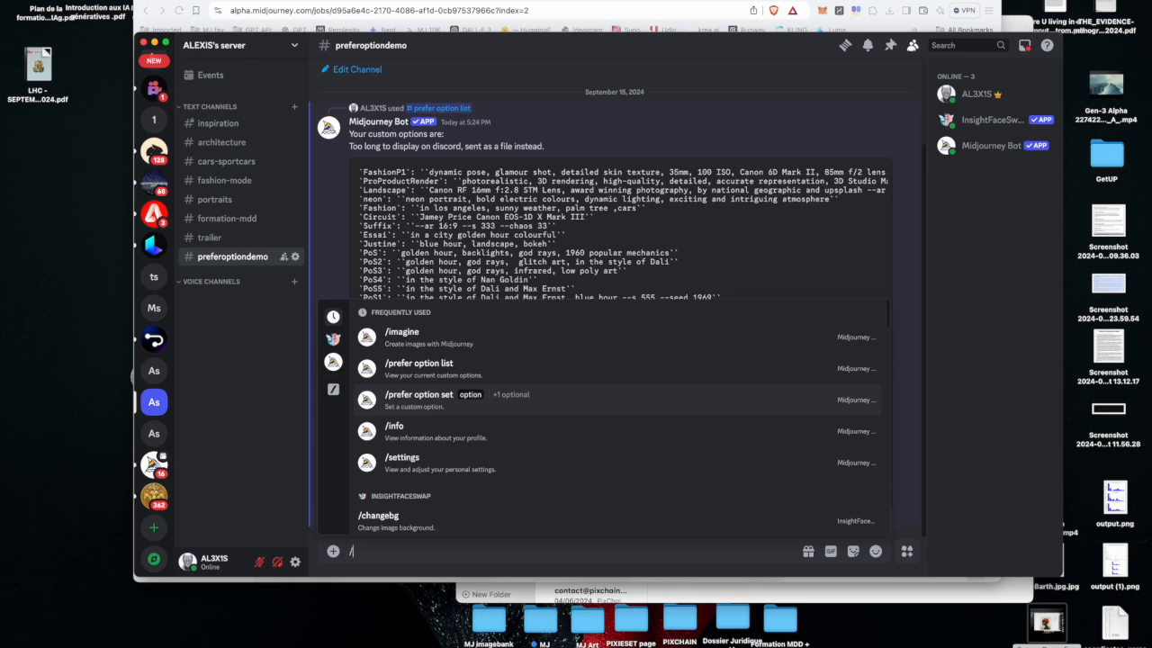
pyautogui.press('Return')
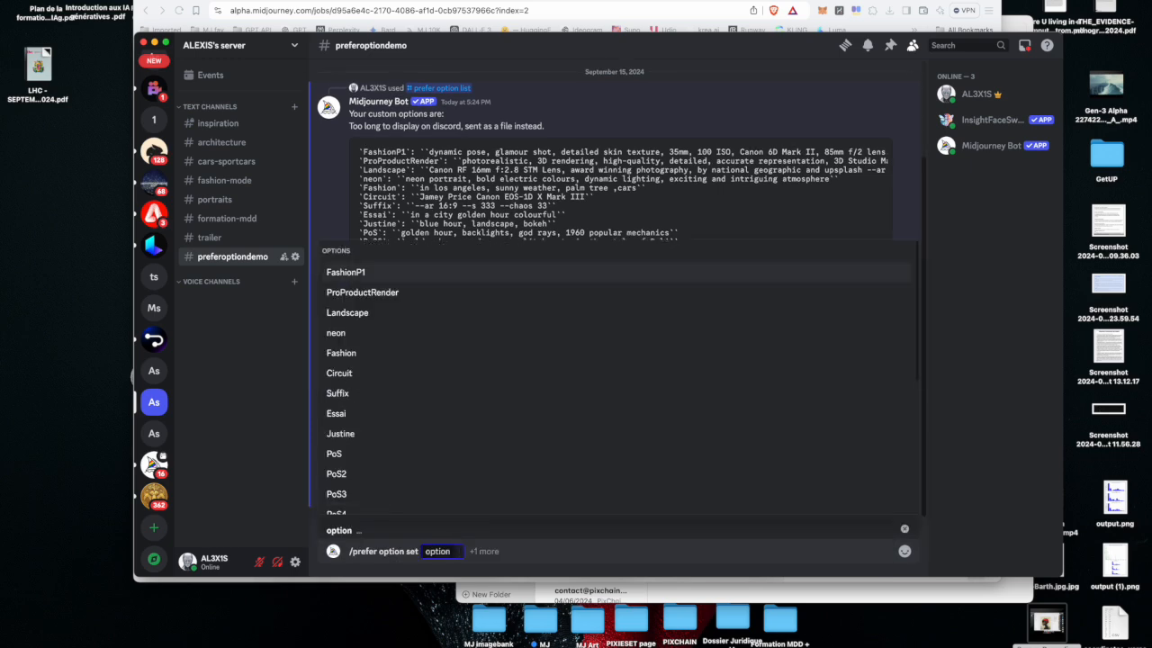
pyautogui.write('Alexis')
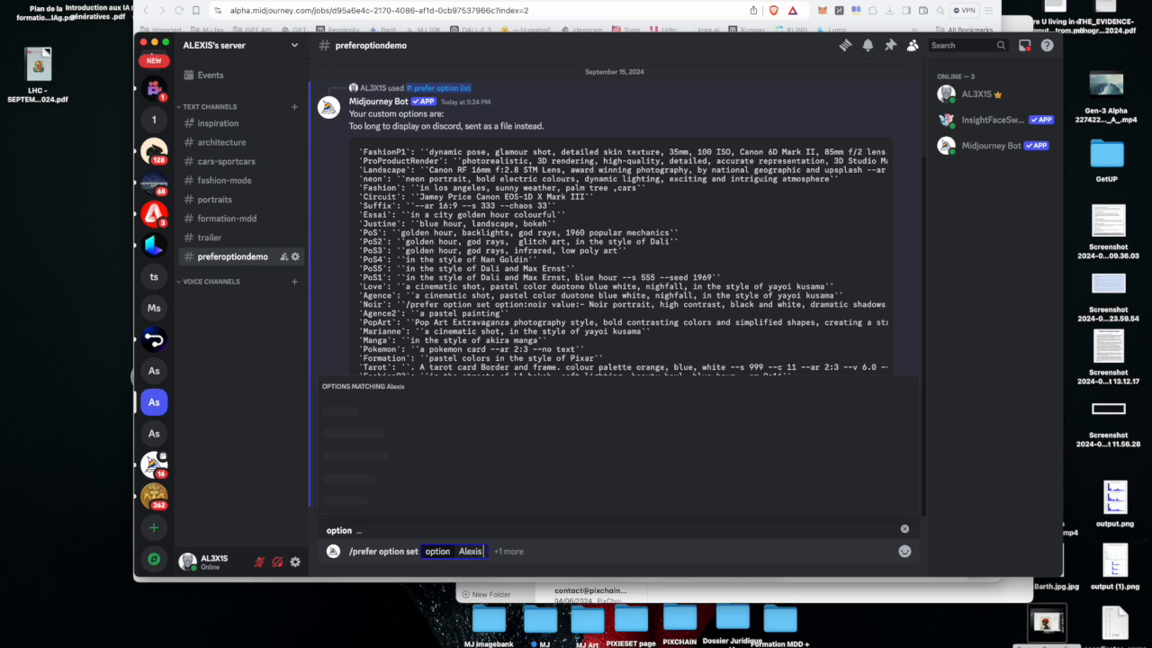
pyautogui.click(509, 552)
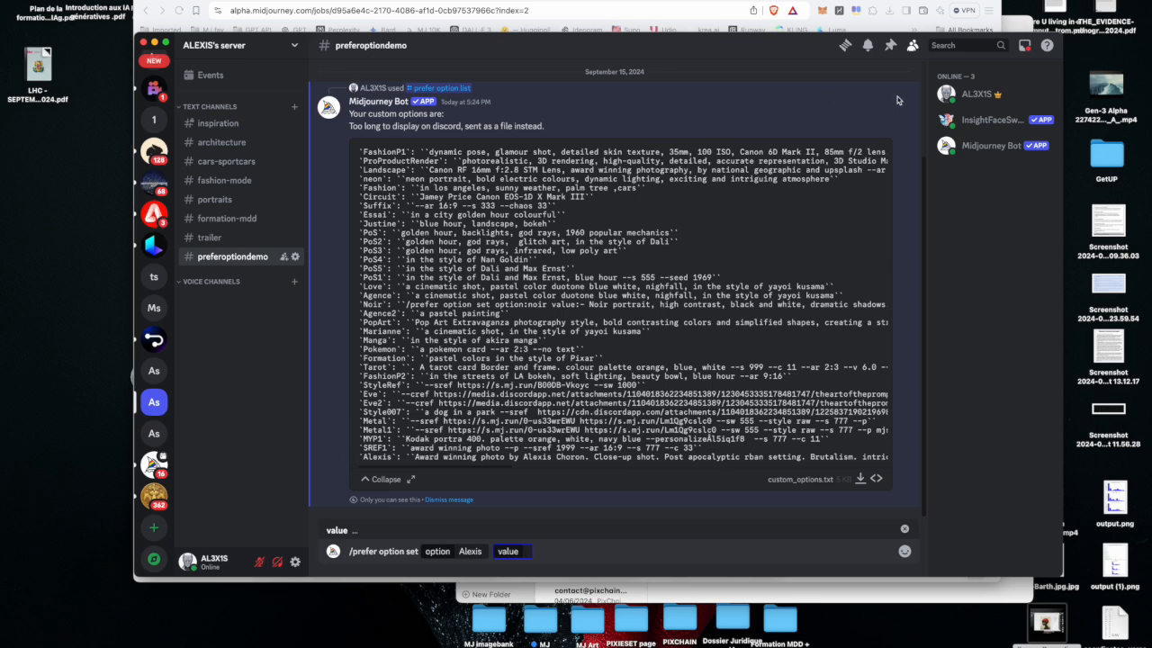
# Fill the option value with the Ko Phi-Phi beach portrait paragraph copied from Notes, append --s 777 --c 22 --p --ar 16:9, and submit.
pyautogui.press('super+Tab')
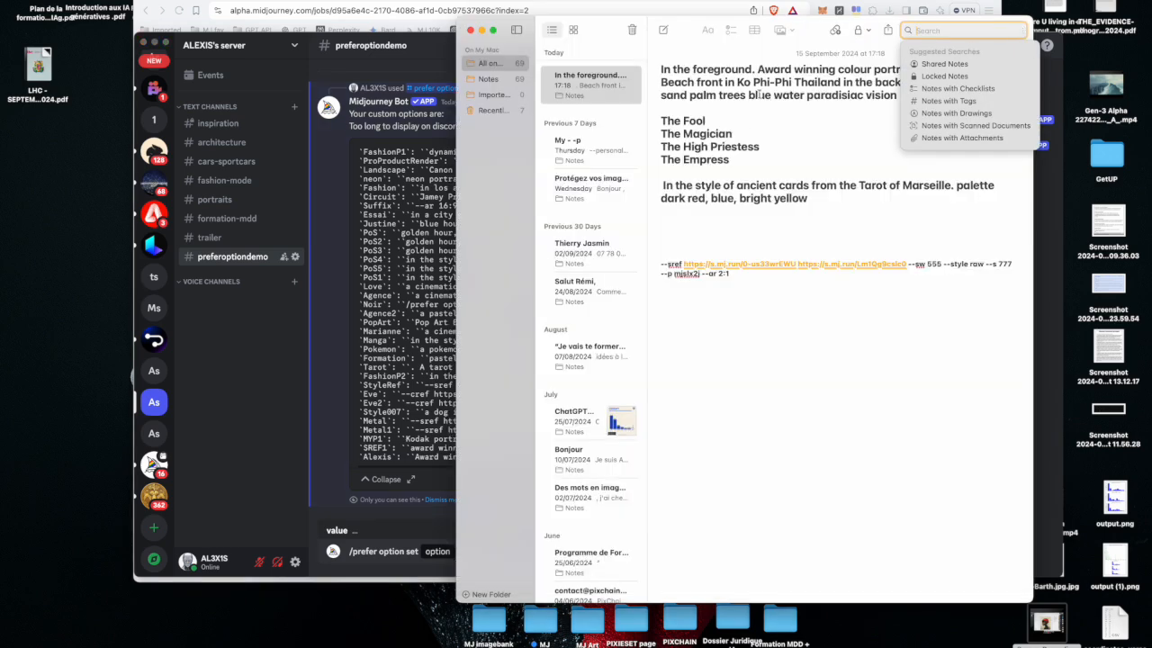
pyautogui.tripleClick(759, 94)
pyautogui.press('super+c')
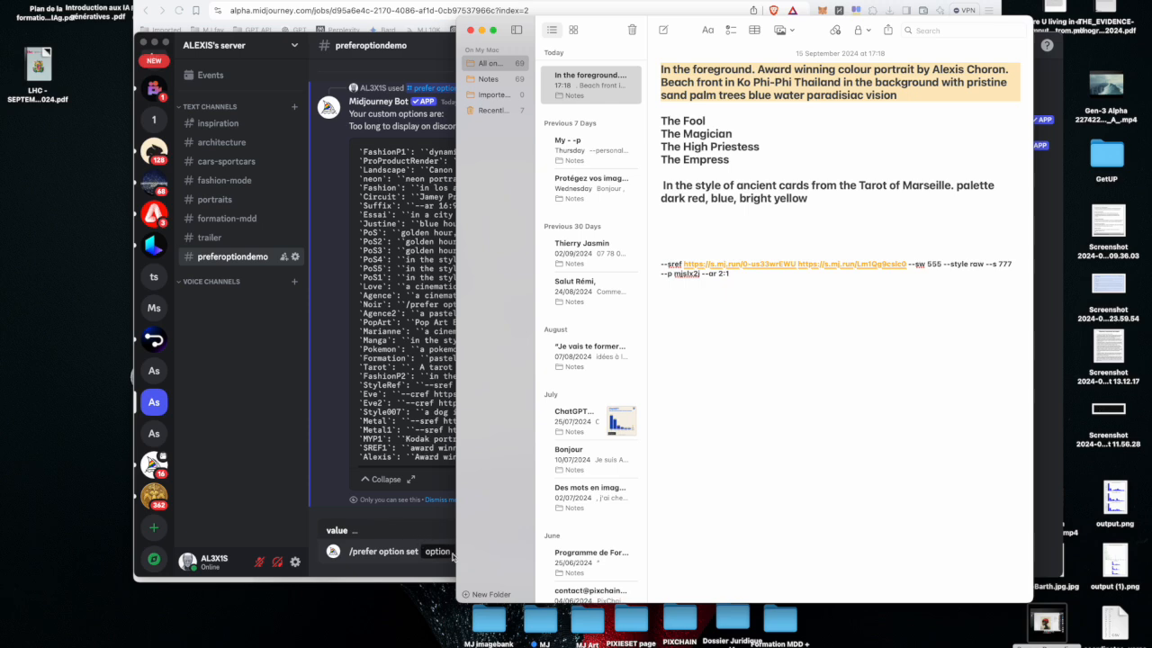
pyautogui.click(451, 555)
pyautogui.press('super+v')
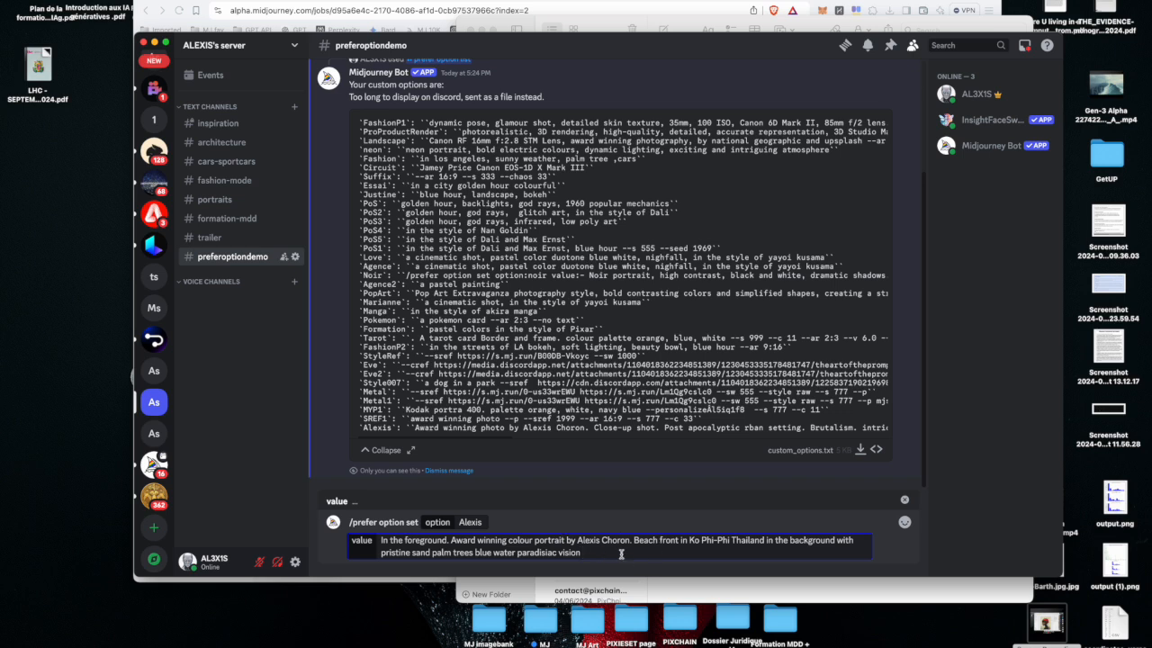
pyautogui.write('--s 777 --c 22 --p --ar 16:9')
pyautogui.press('Return')
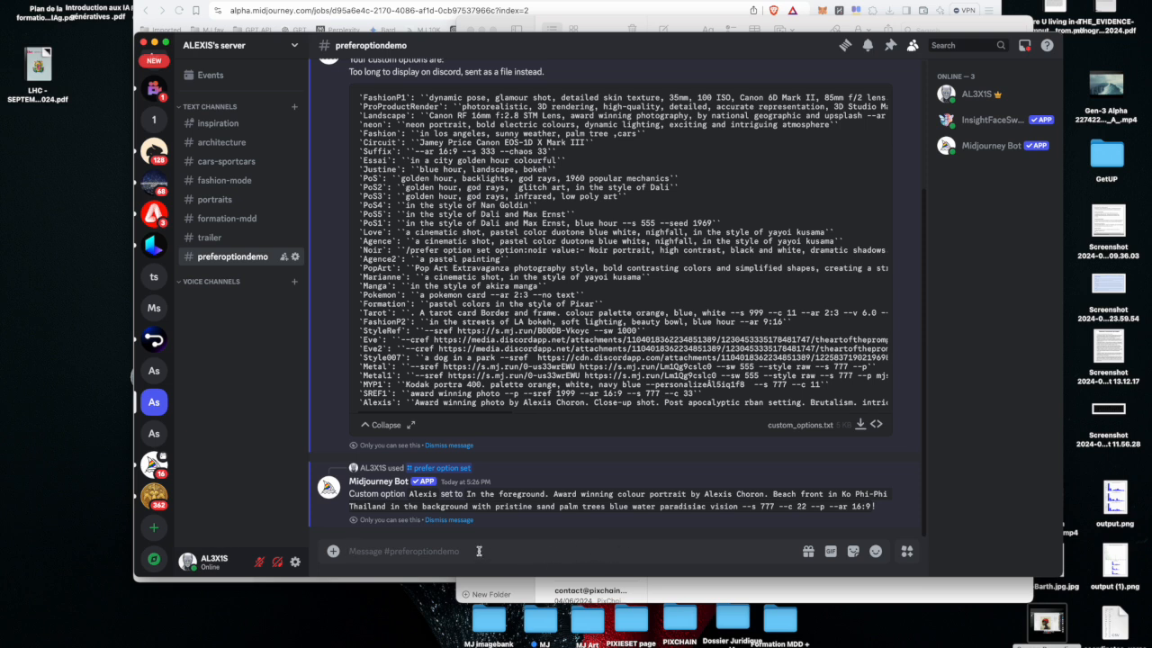
# Start an /imagine command with the permutation prompt {a motorbike, a 30 years old woman, a little cute puppy}.
pyautogui.write('/')
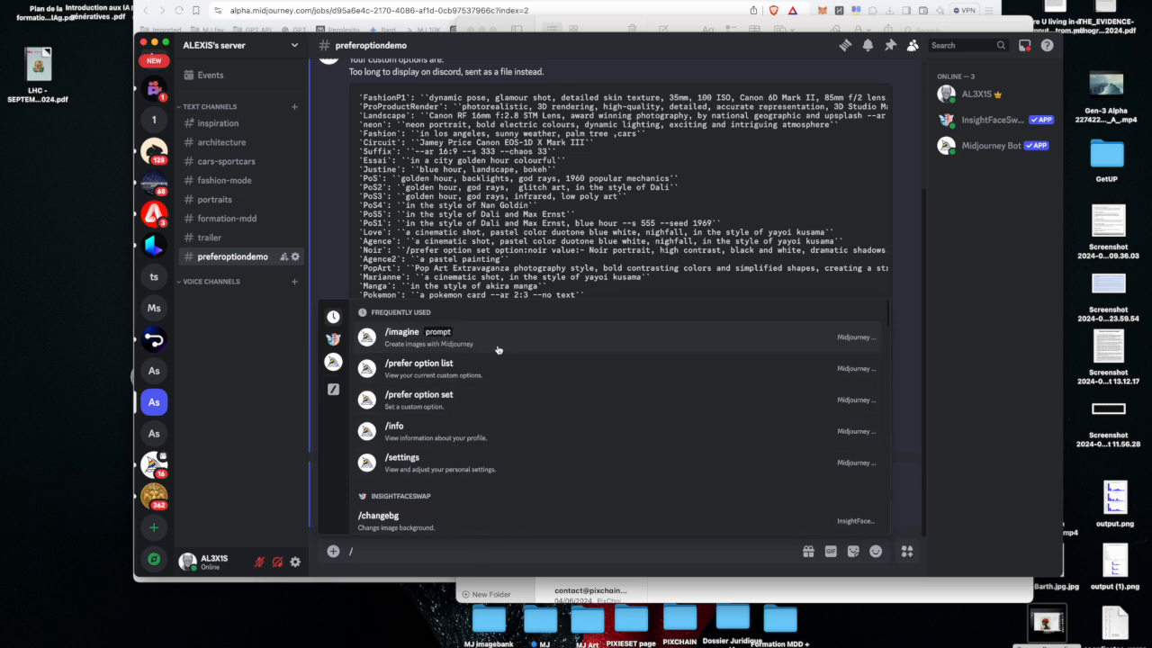
pyautogui.click(508, 347)
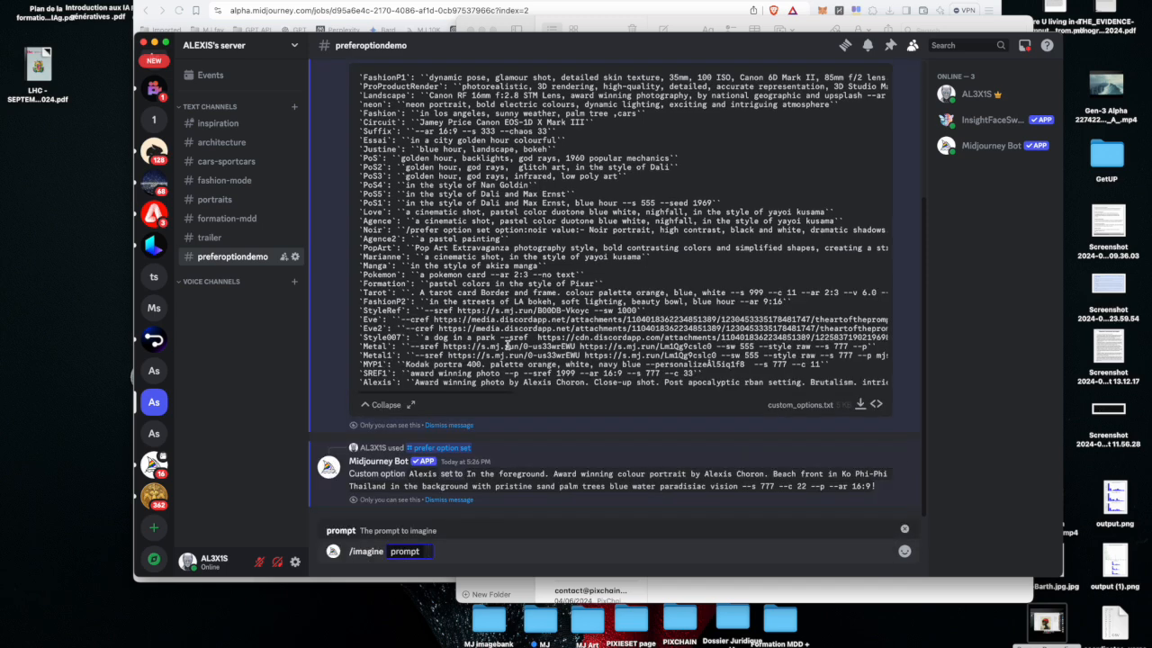
pyautogui.write('(')
pyautogui.write('a motorbik')
pyautogui.write('e,')
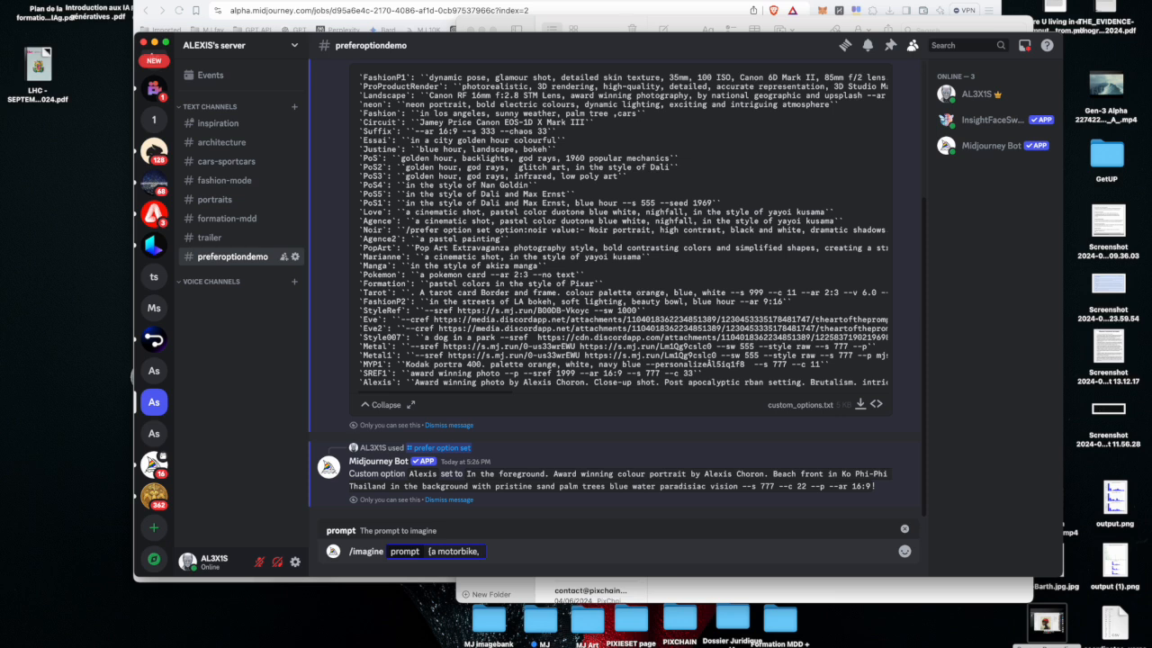
pyautogui.write(' a 30 years old w')
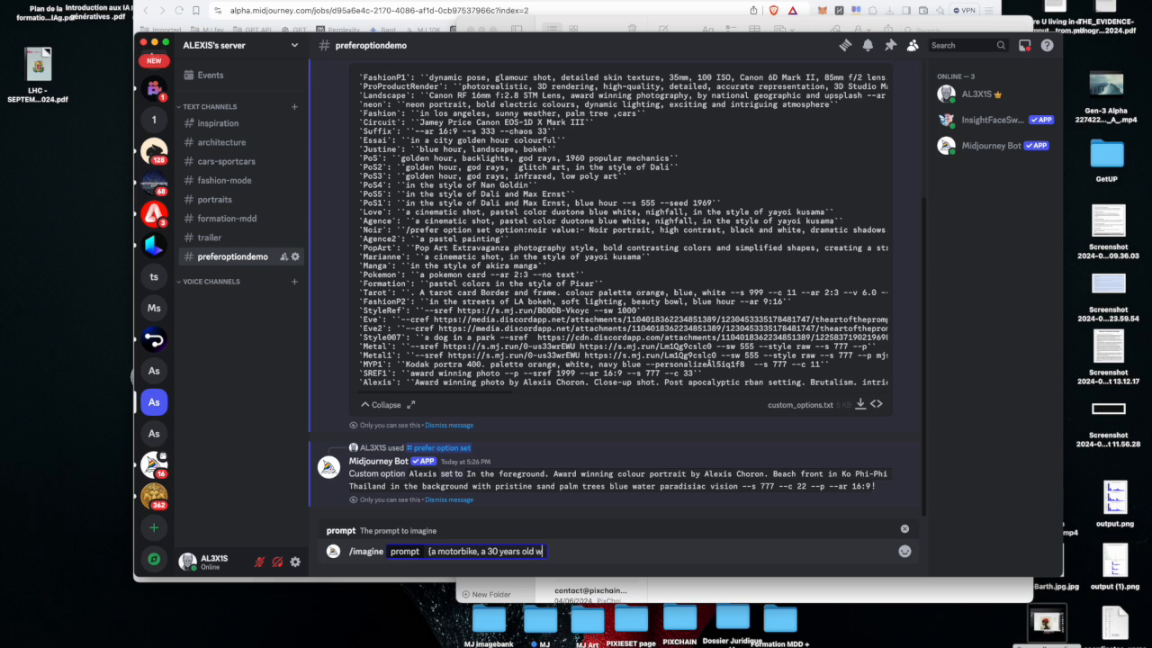
pyautogui.write('oman, a little cupt')
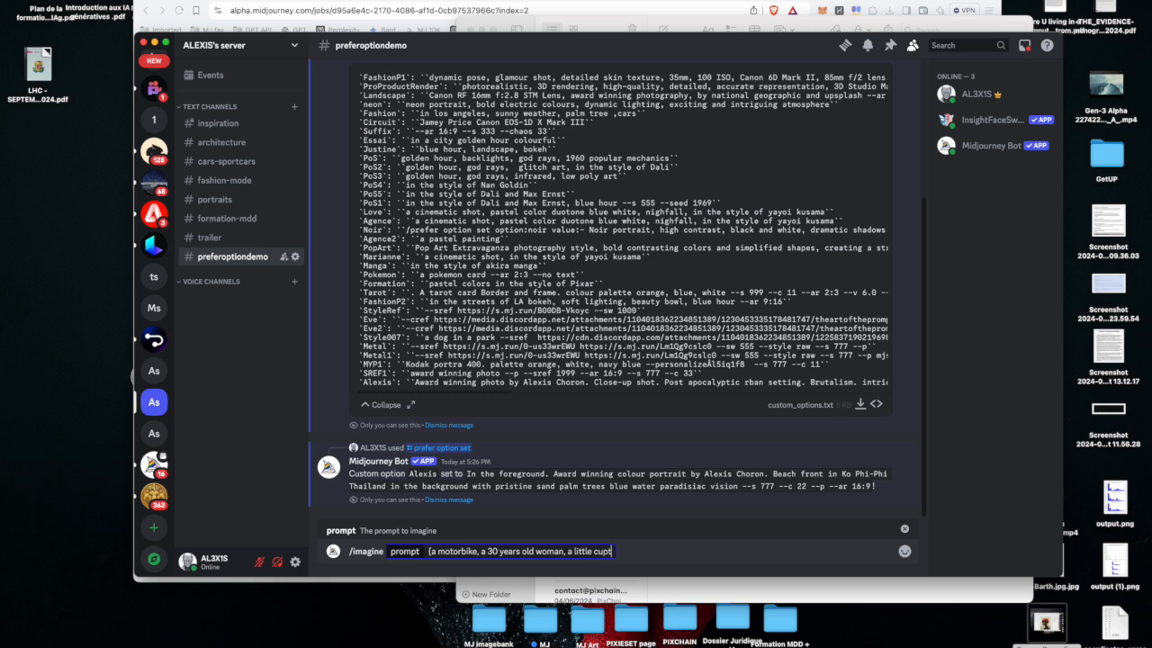
pyautogui.press('BackSpace')
pyautogui.write('te')
pyautogui.press('BackSpace')
pyautogui.press('BackSpace')
pyautogui.write('ute puppy)')
# Append the first-name custom option flag to the prompt, submit it, and approve imagining all 3 prompts.
pyautogui.write('--Alexis')
pyautogui.press('Return')
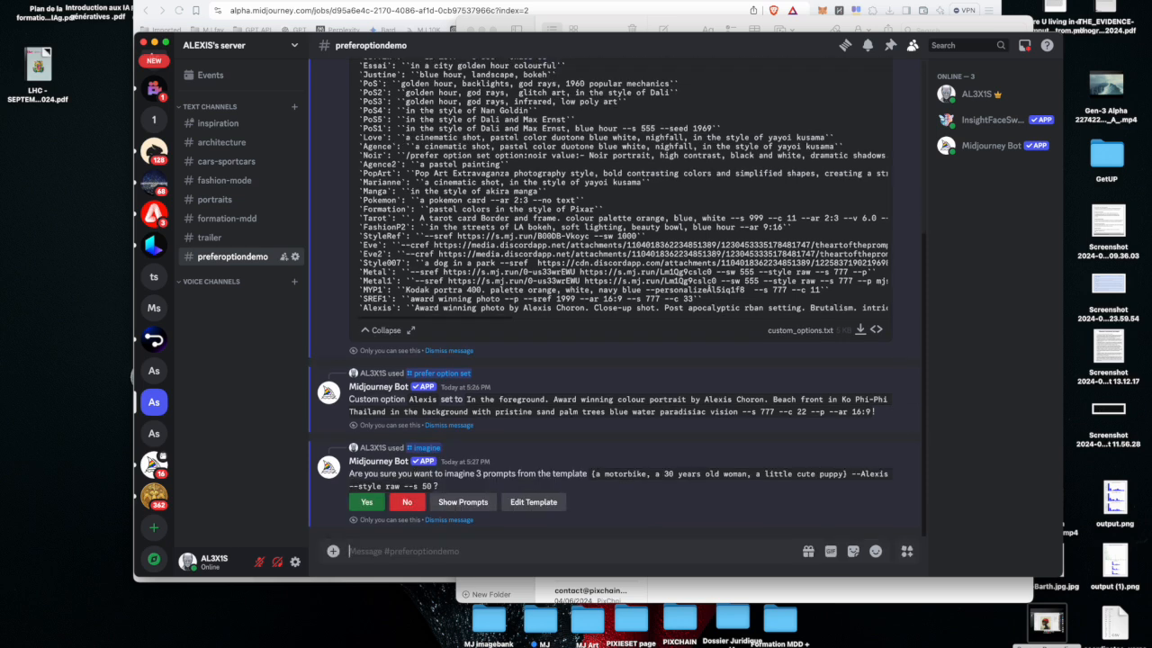
pyautogui.click(362, 505)
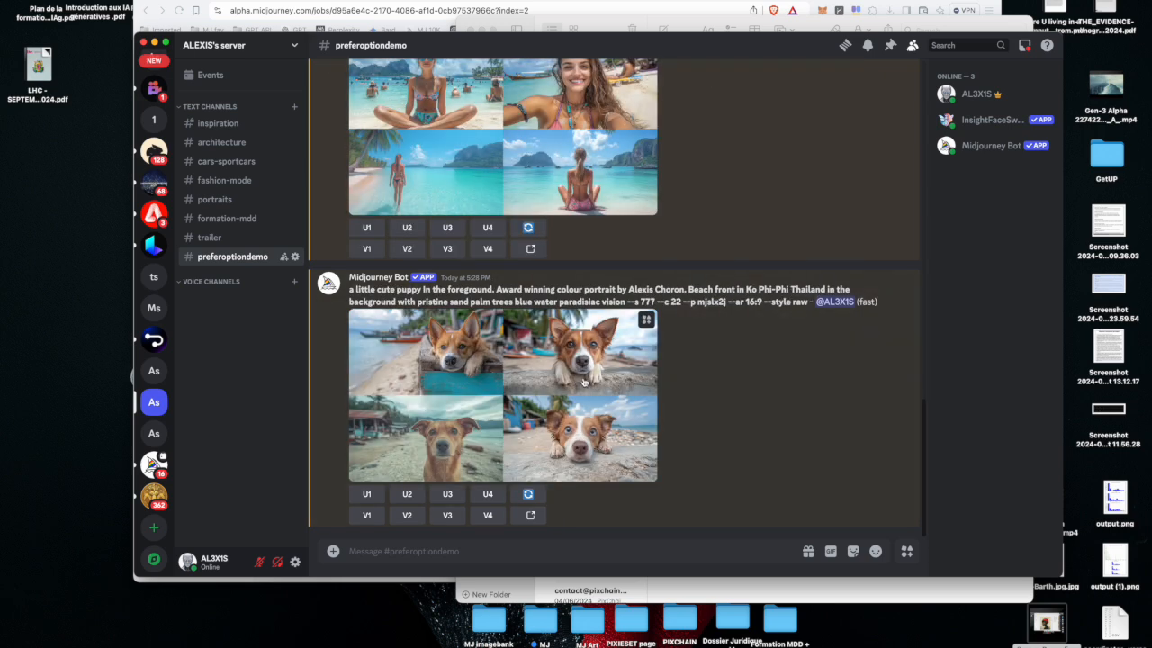
# Review the generated image grids for the puppy, the woman and the motorbike.
pyautogui.scroll(3, 526, 281)
pyautogui.scroll(3, 526, 281)
pyautogui.scroll(-2, 526, 281)
pyautogui.scroll(-5, 525, 281)
pyautogui.scroll(5, 525, 279)
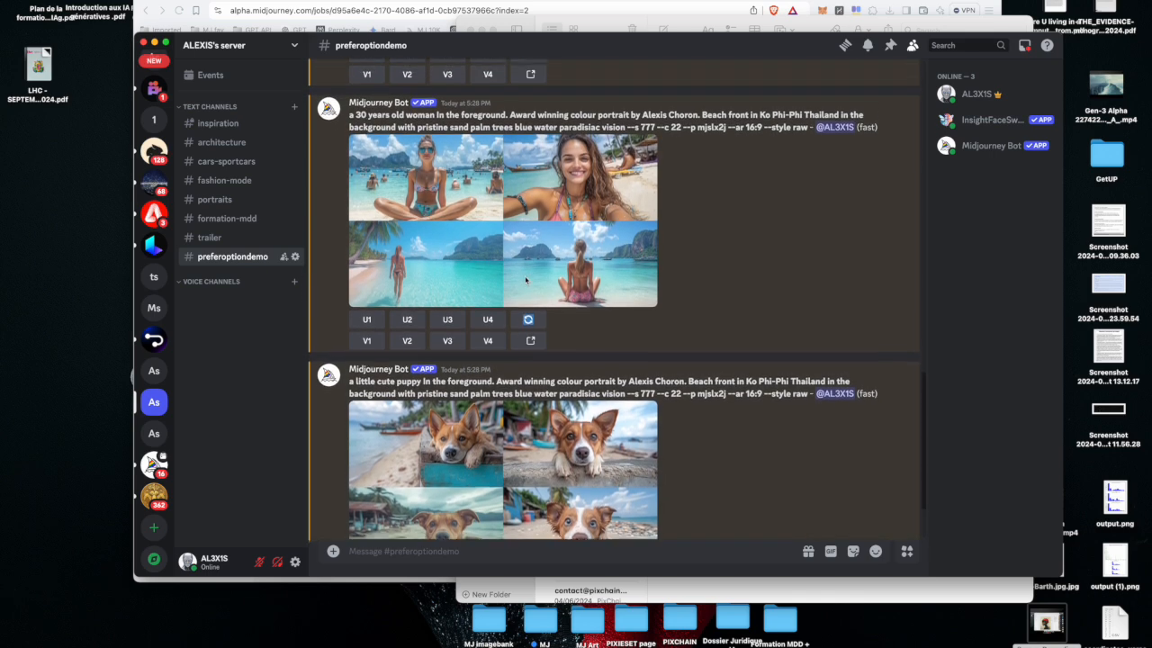
pyautogui.scroll(2, 525, 279)
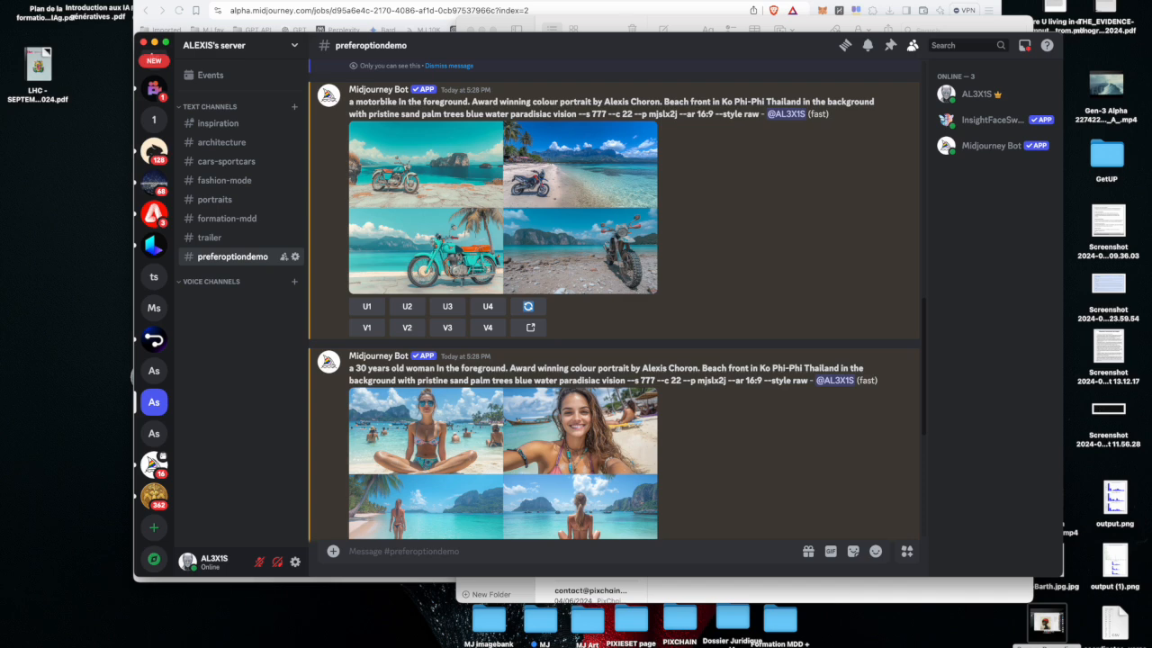
# On the Midjourney website, try to submit "a cute puppy" with the first-name custom option flag, and clear the prompt.
pyautogui.click(433, 20)
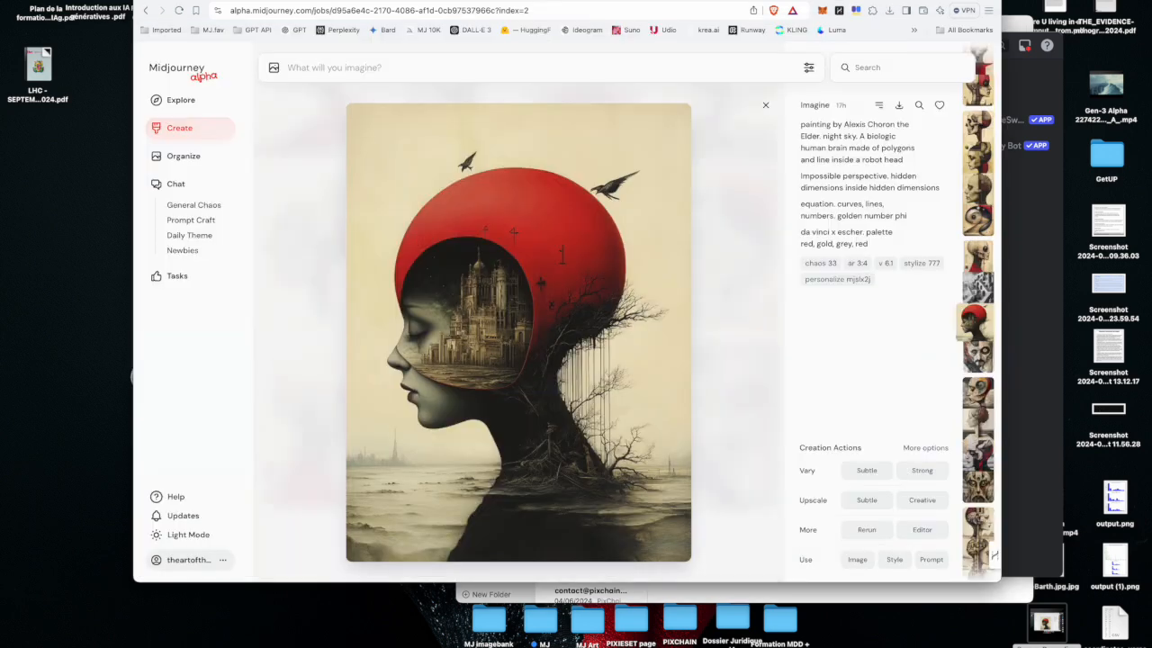
pyautogui.click(325, 69)
pyautogui.write('a')
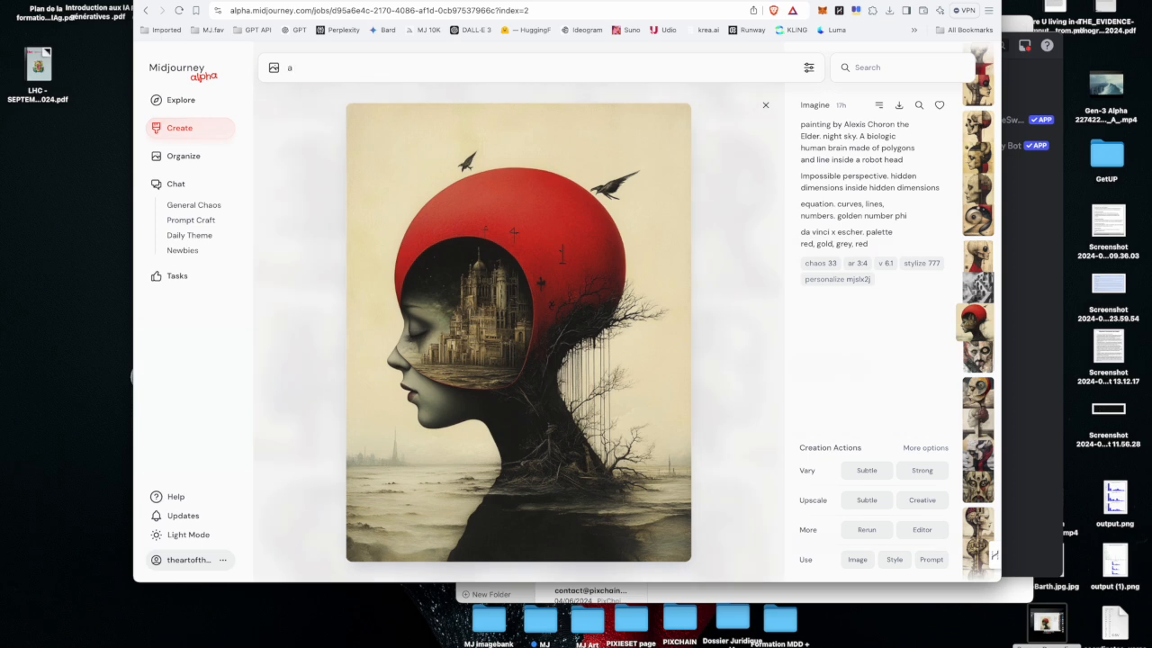
pyautogui.write(' cute puppy --Alexis')
pyautogui.press('Return')
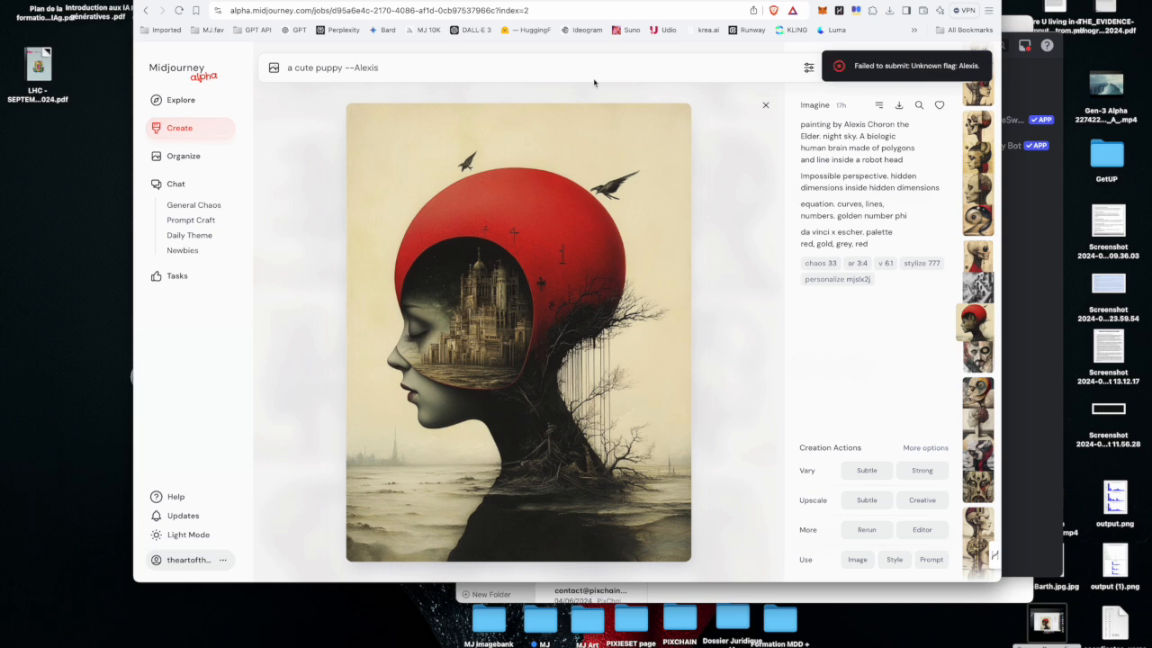
pyautogui.doubleClick(369, 69)
pyautogui.press('super+a')
pyautogui.press('BackSpace')
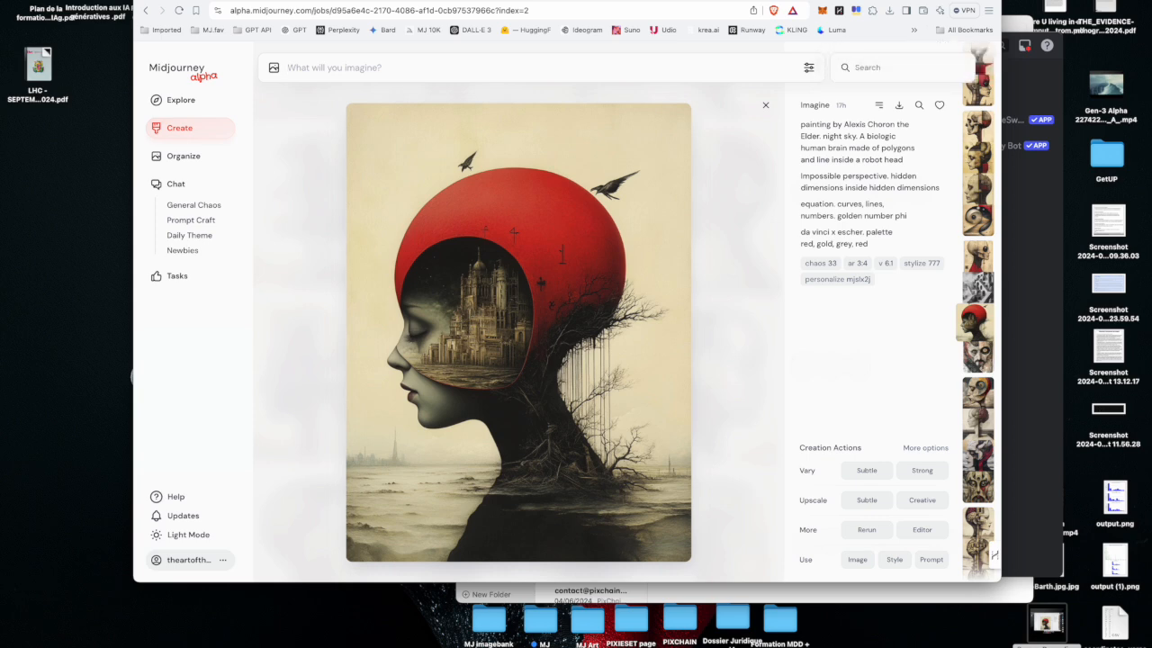
# In Discord, start a /prefer option set command, name the option with the first name followed by 2, and add its value field.
pyautogui.click(1016, 312)
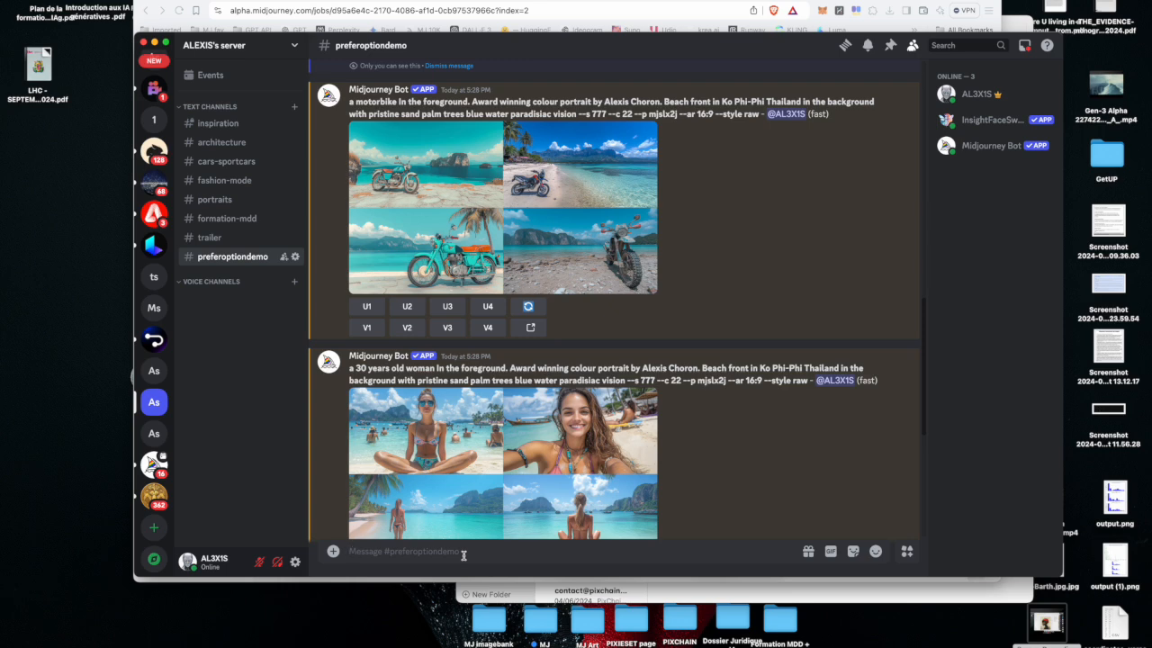
pyautogui.write('/')
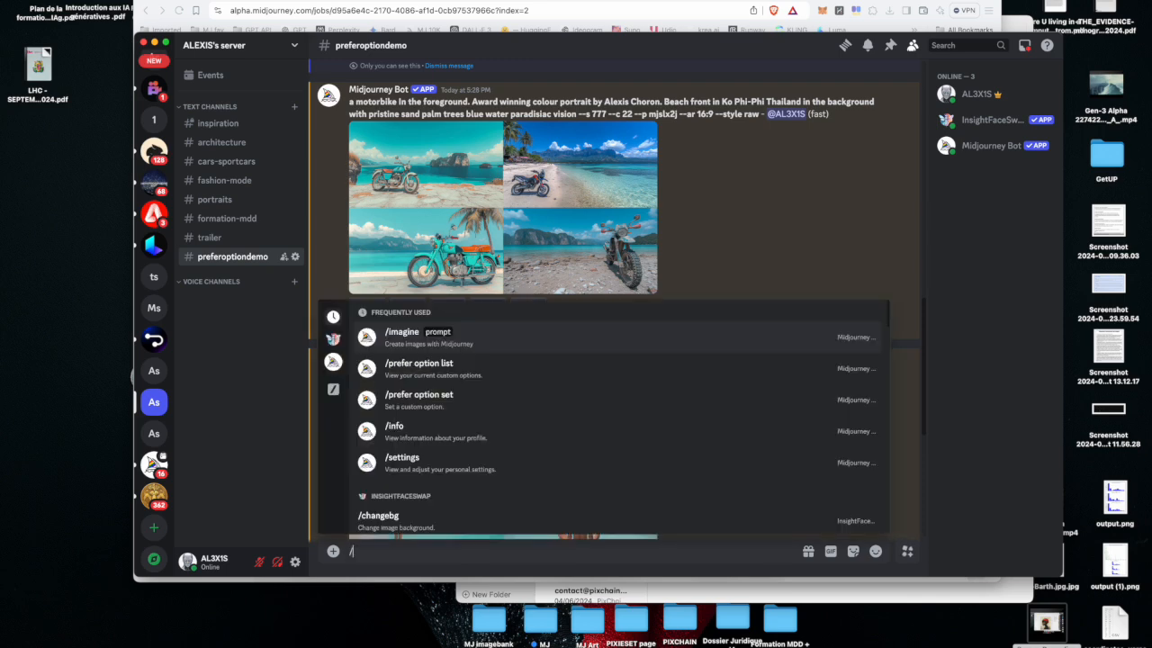
pyautogui.press('Return')
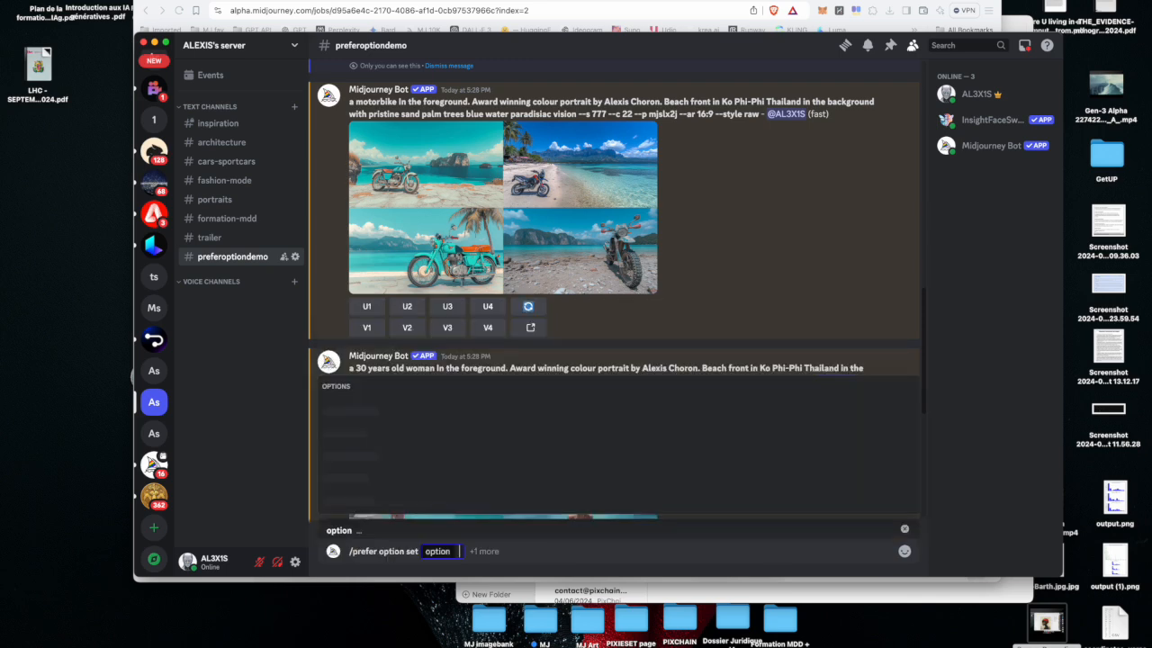
pyautogui.write('Alexis2')
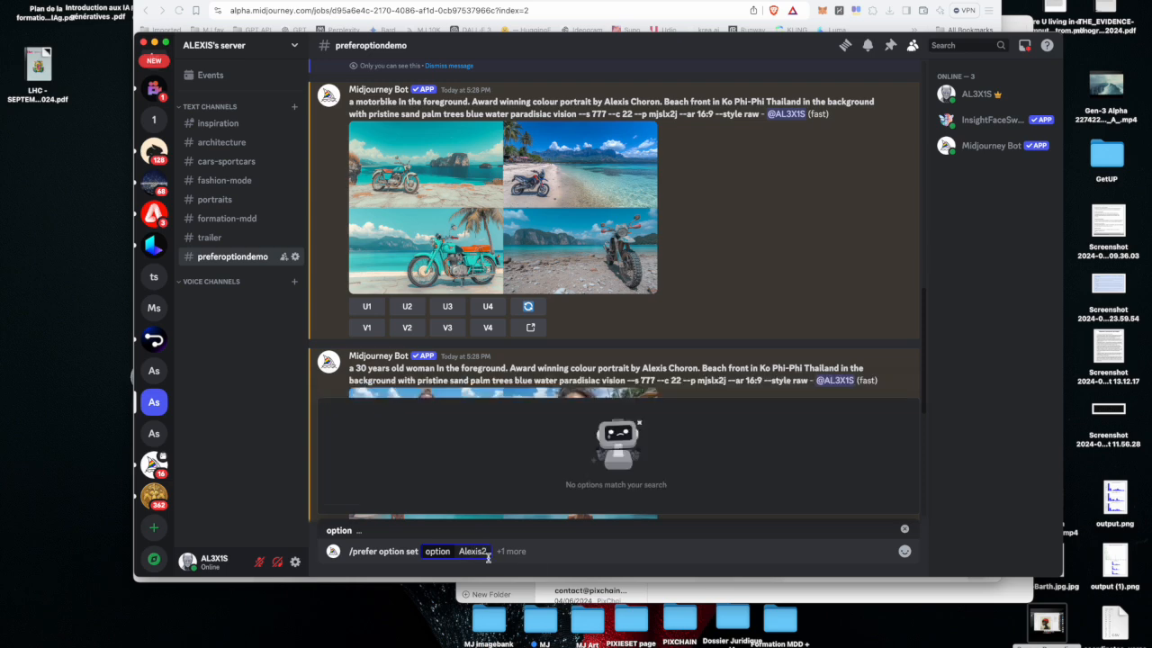
pyautogui.click(520, 554)
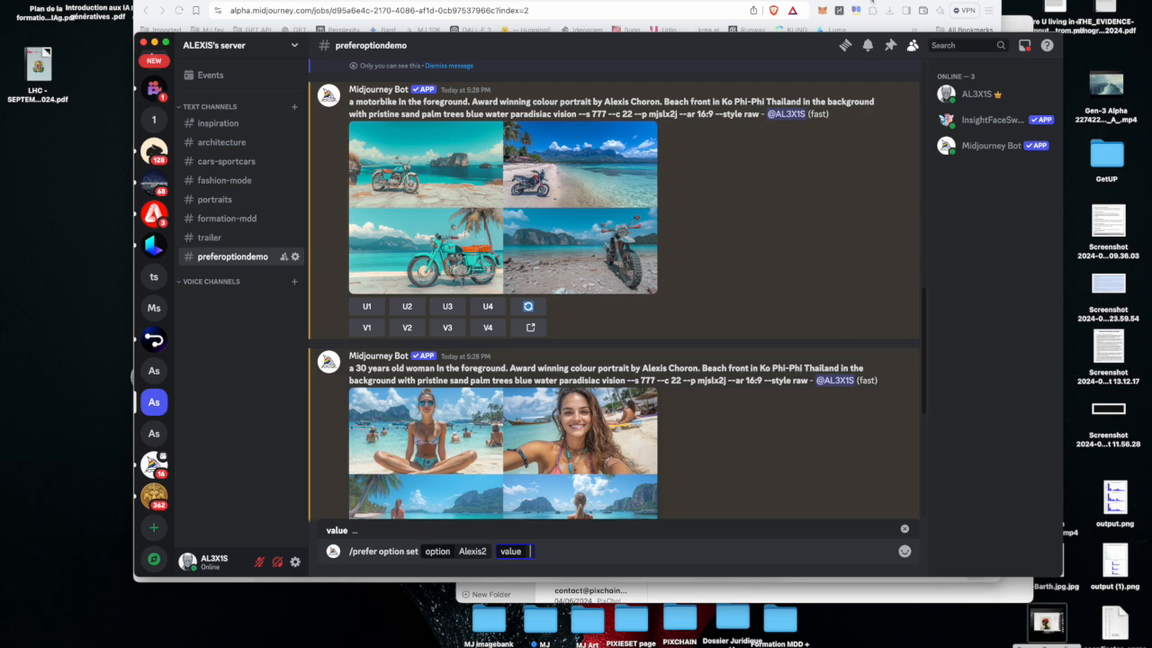
# Copy the two-URL --sref parameters with --sw 555 --style raw --s 777 --p mjslx2j --ar 2:1 from Notes into the option value and submit it.
pyautogui.click(1015, 31)
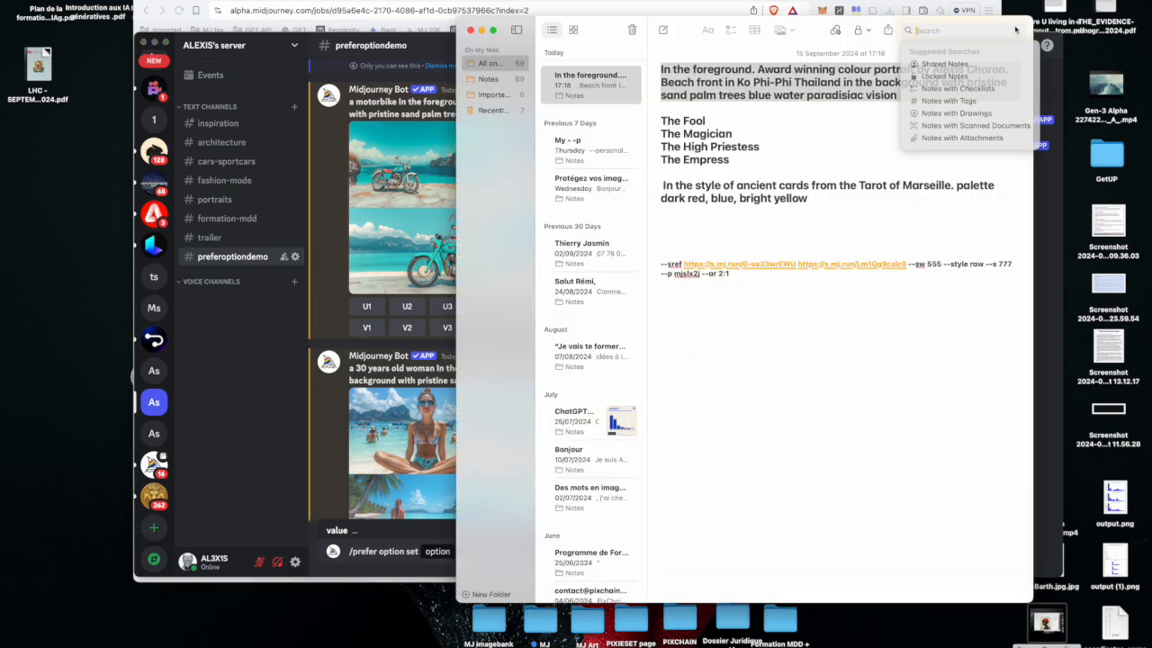
pyautogui.moveTo(747, 273); pyautogui.dragTo(662, 267)
pyautogui.press('super+c')
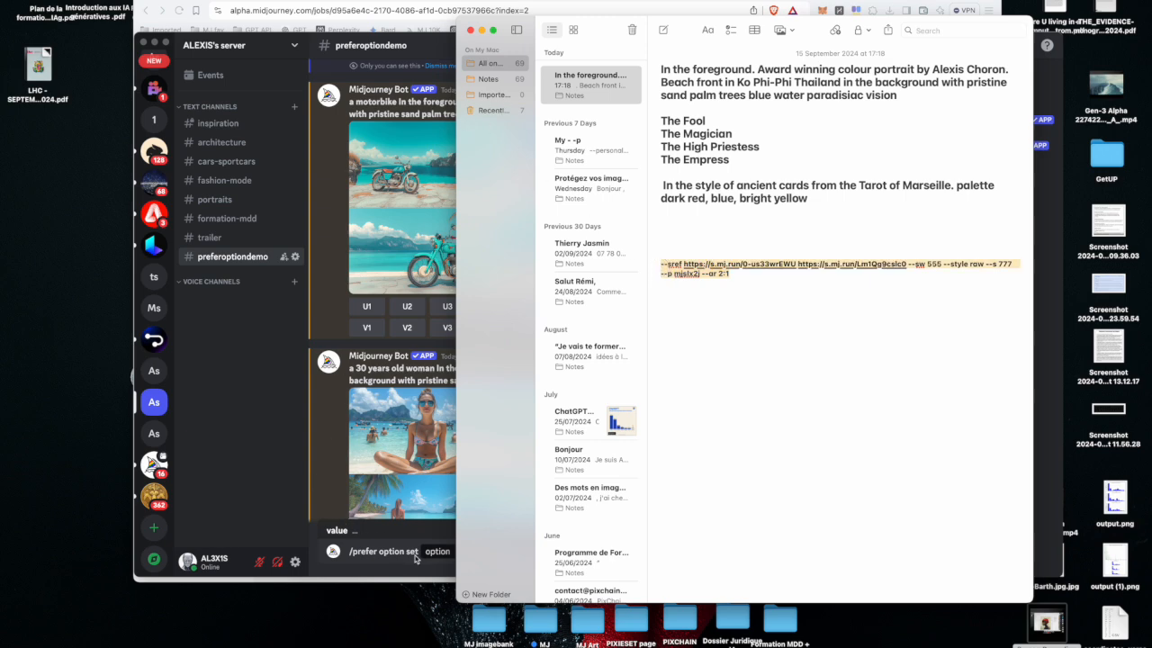
pyautogui.click(448, 557)
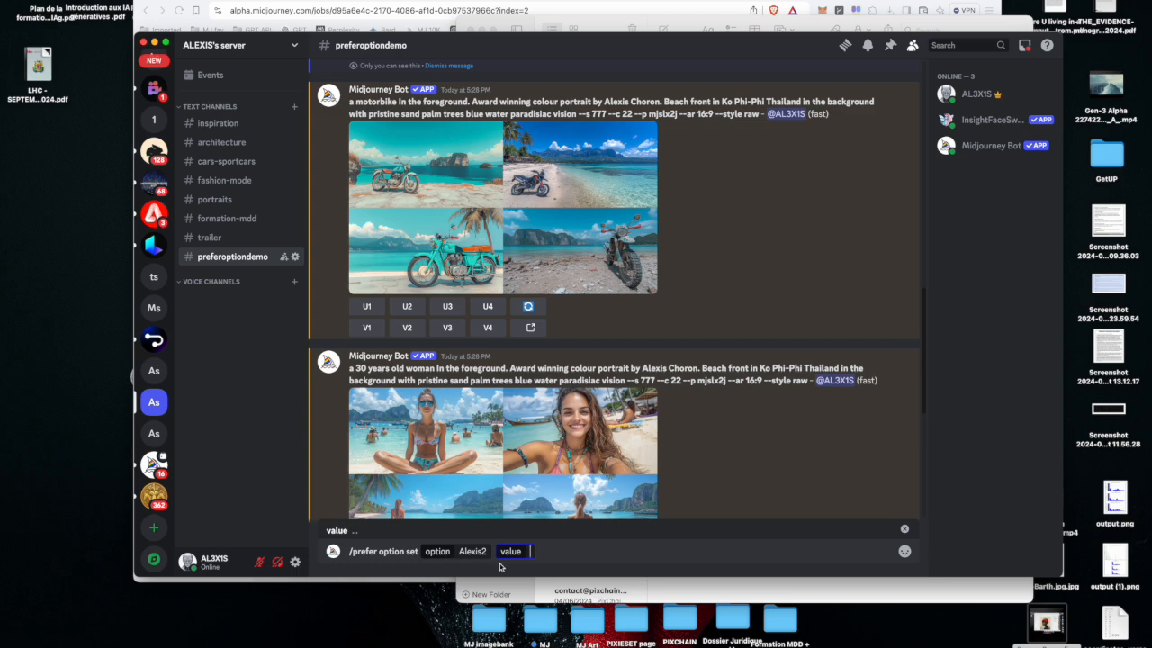
pyautogui.press('super+v')
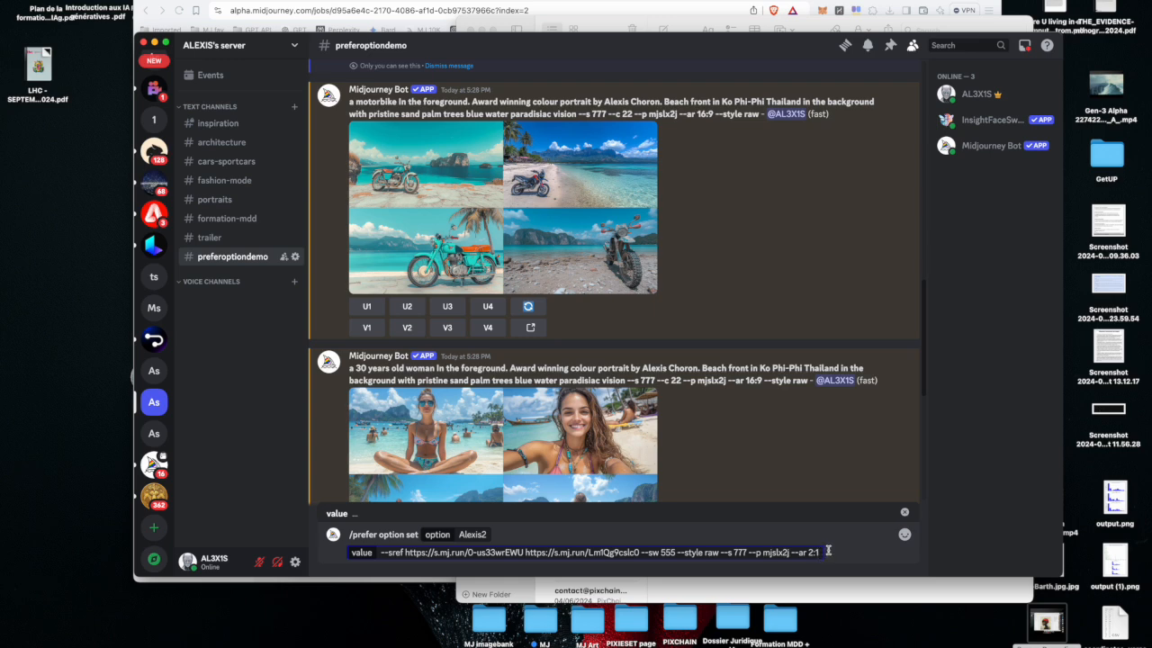
pyautogui.press('Return')
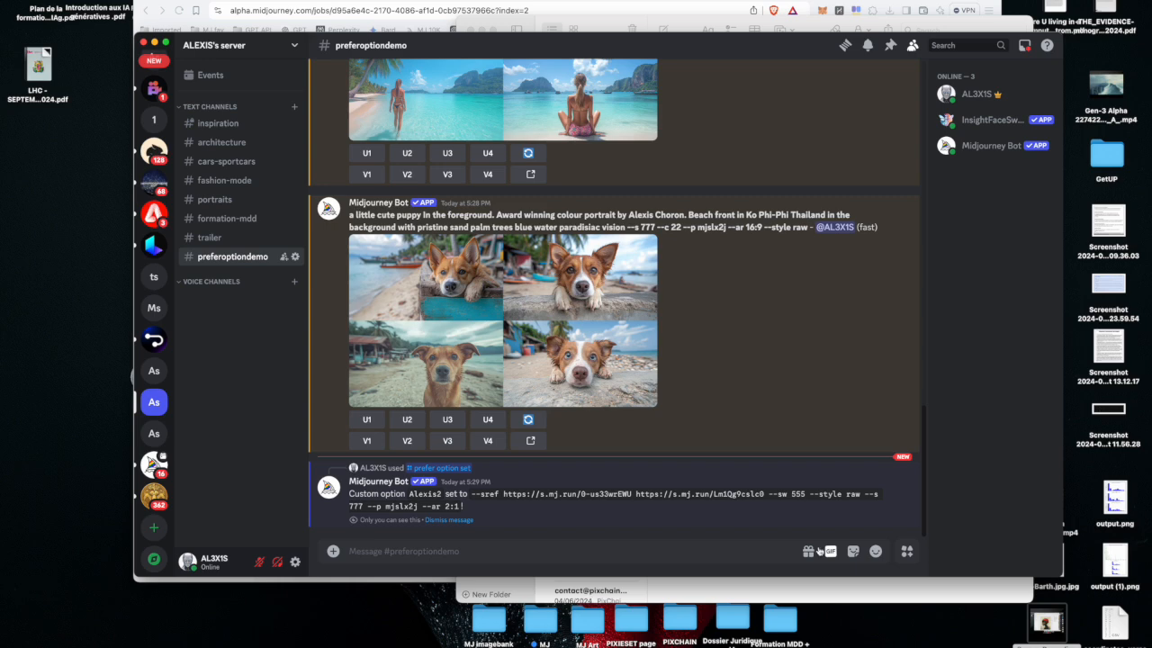
# Start an /imagine command with the permutation prompt {a chimp, a 50 years old man, a supercar}.
pyautogui.write('/')
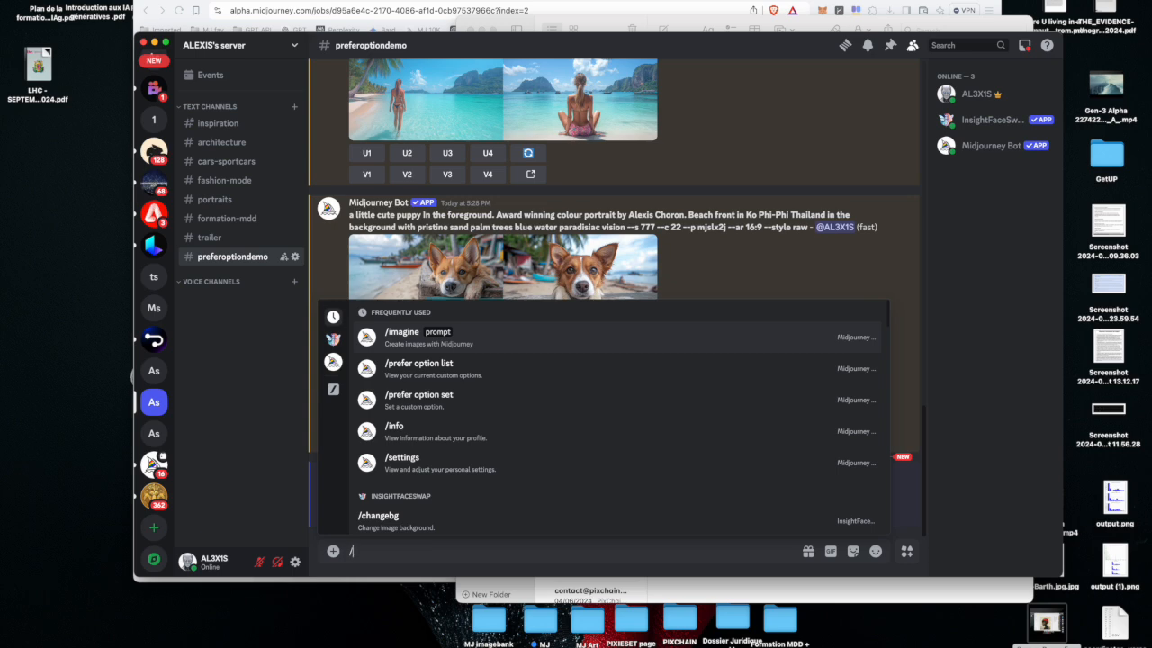
pyautogui.press('Return')
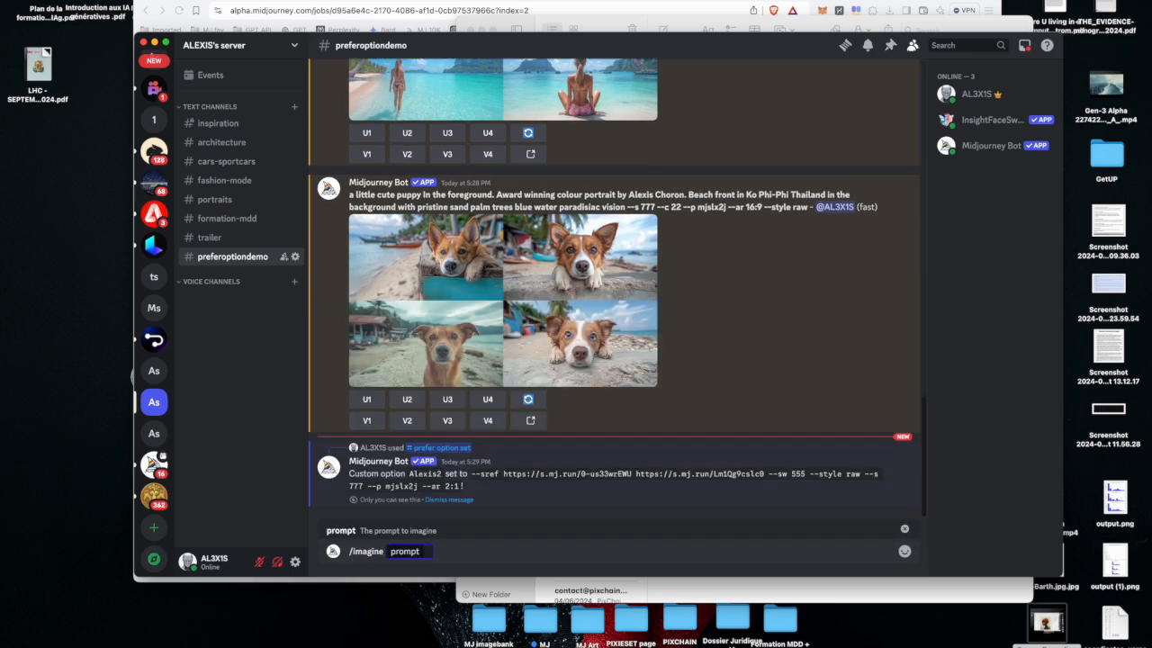
pyautogui.write('(a chimp, a 50 years old man, a')
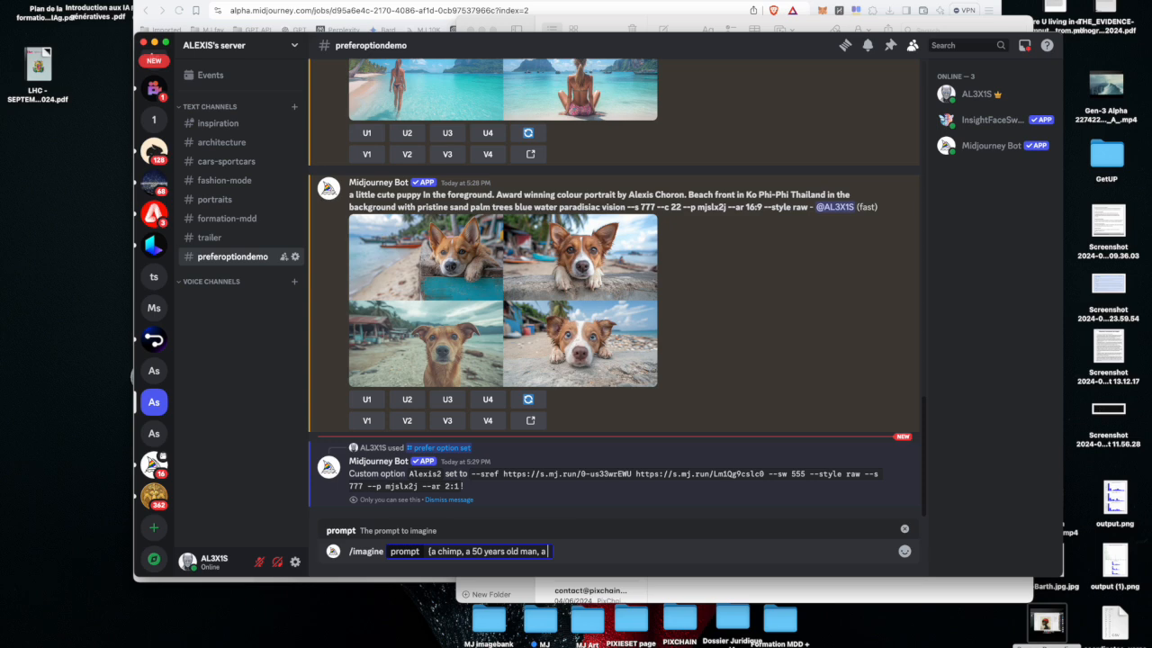
pyautogui.write(' supercar')
pyautogui.write(')')
# Append the second custom option's flag (the first name followed by 2) to the prompt, submit it, and approve imagining all 3 prompts.
pyautogui.write(' --')
pyautogui.write('A')
pyautogui.write('lexis')
pyautogui.write('2')
pyautogui.press('Return')
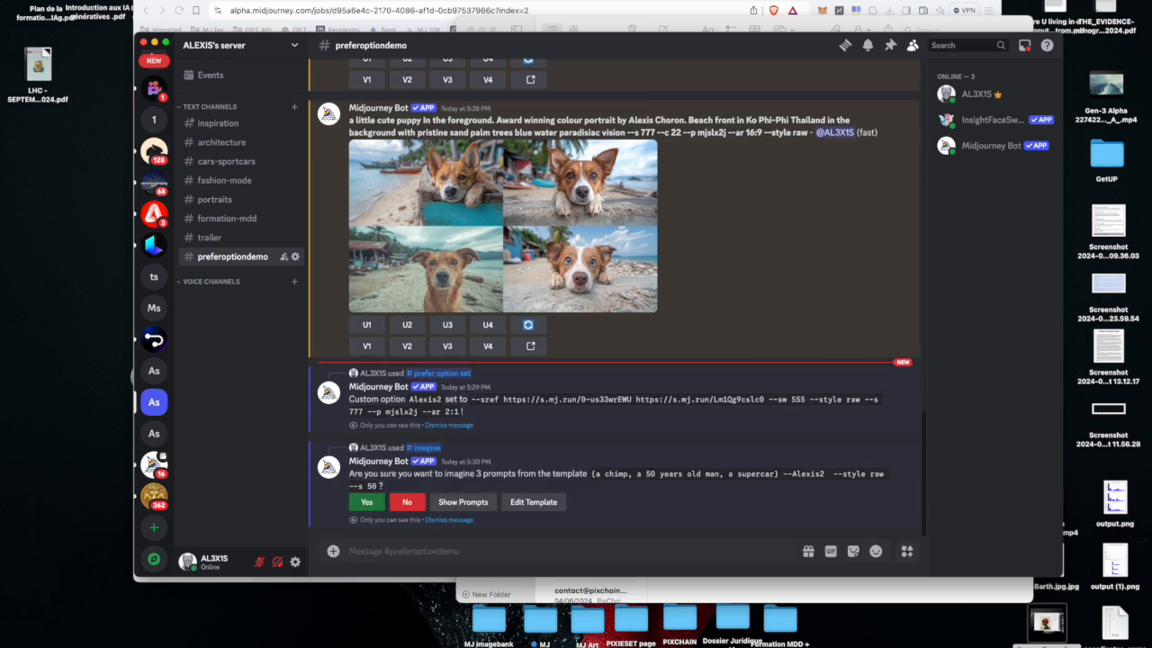
pyautogui.click(365, 506)
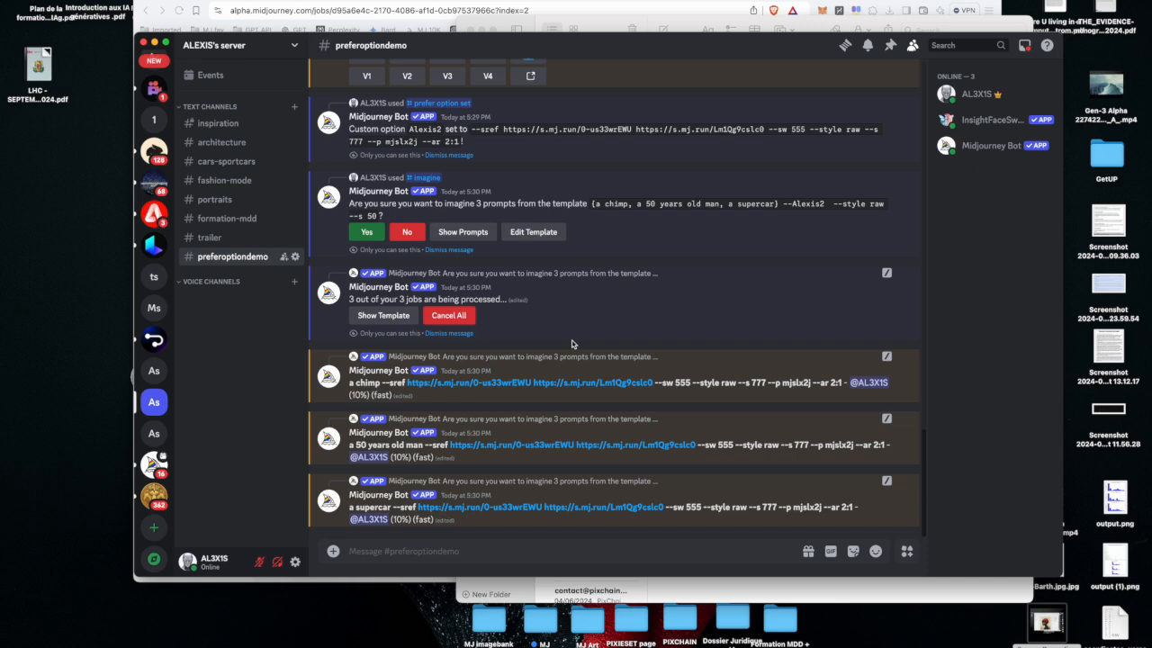
# View both style reference images linked in the chimp prompt, close them, and return to the Discord channel.
pyautogui.click(497, 382)
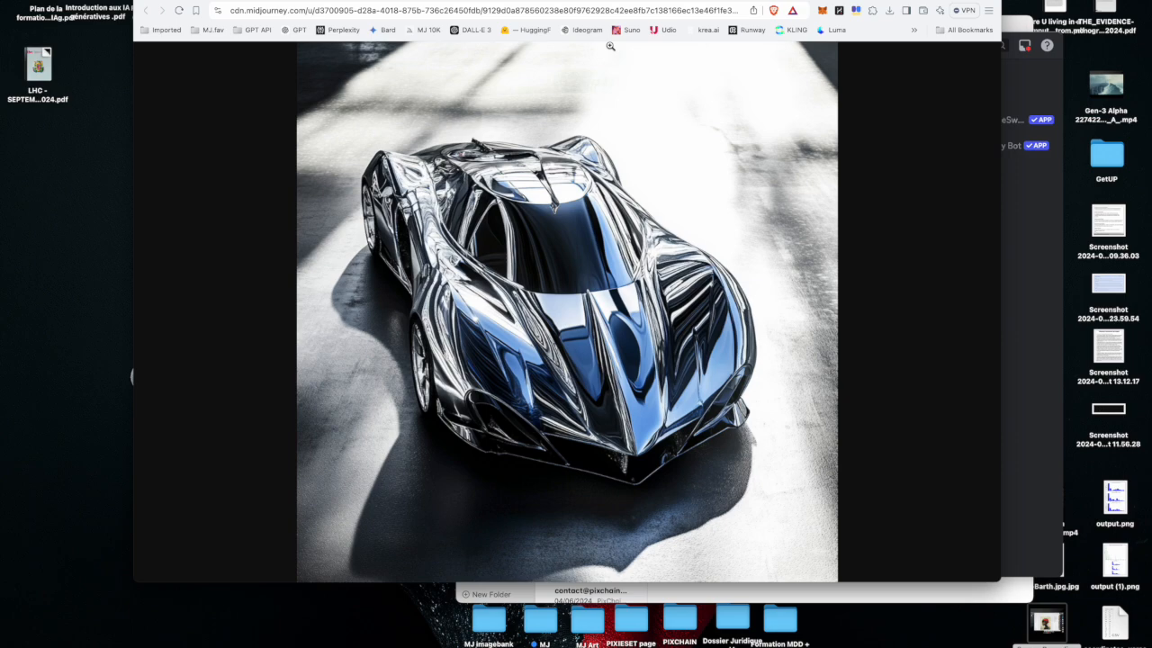
pyautogui.press('super+w')
pyautogui.click(1050, 309)
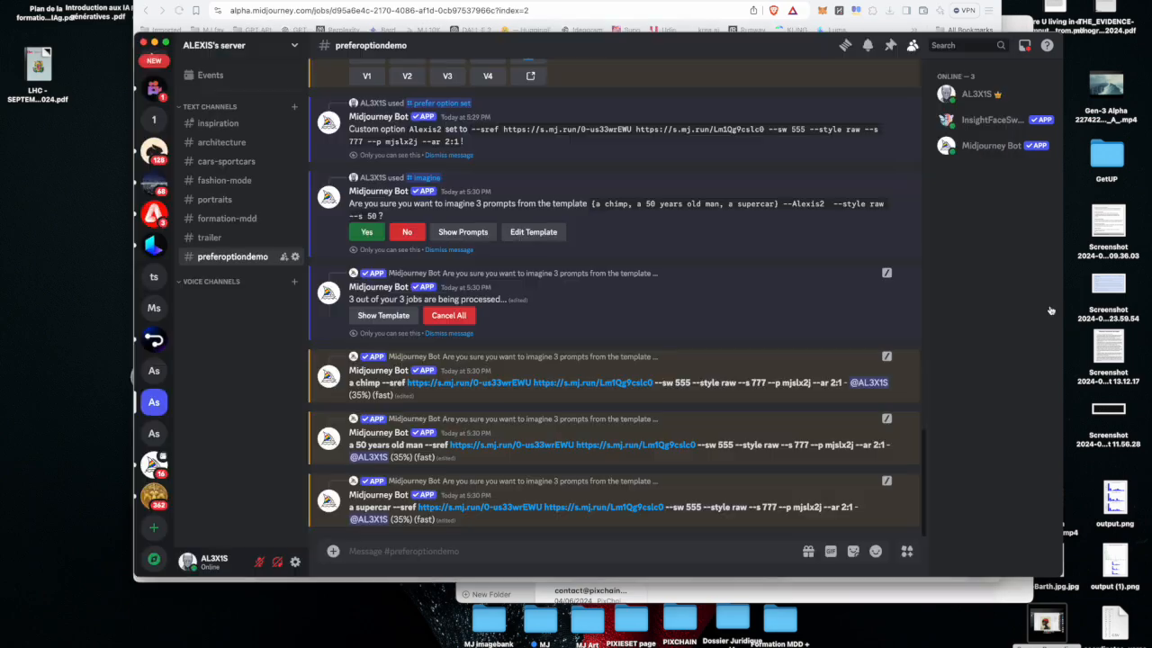
pyautogui.click(611, 383)
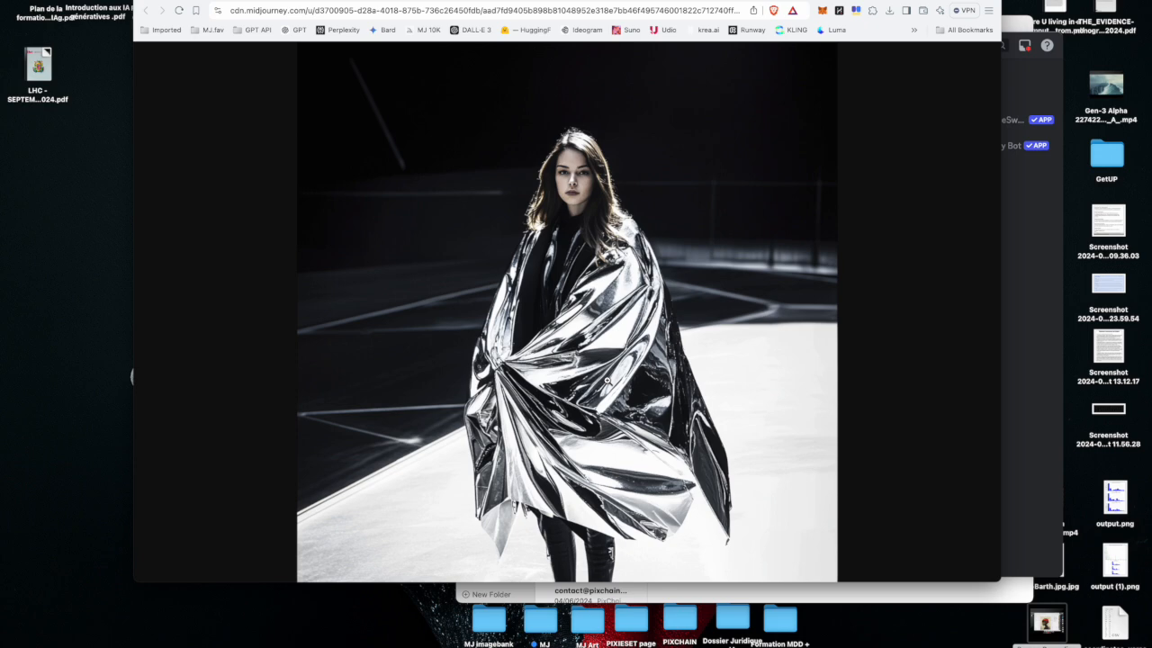
pyautogui.press('super+w')
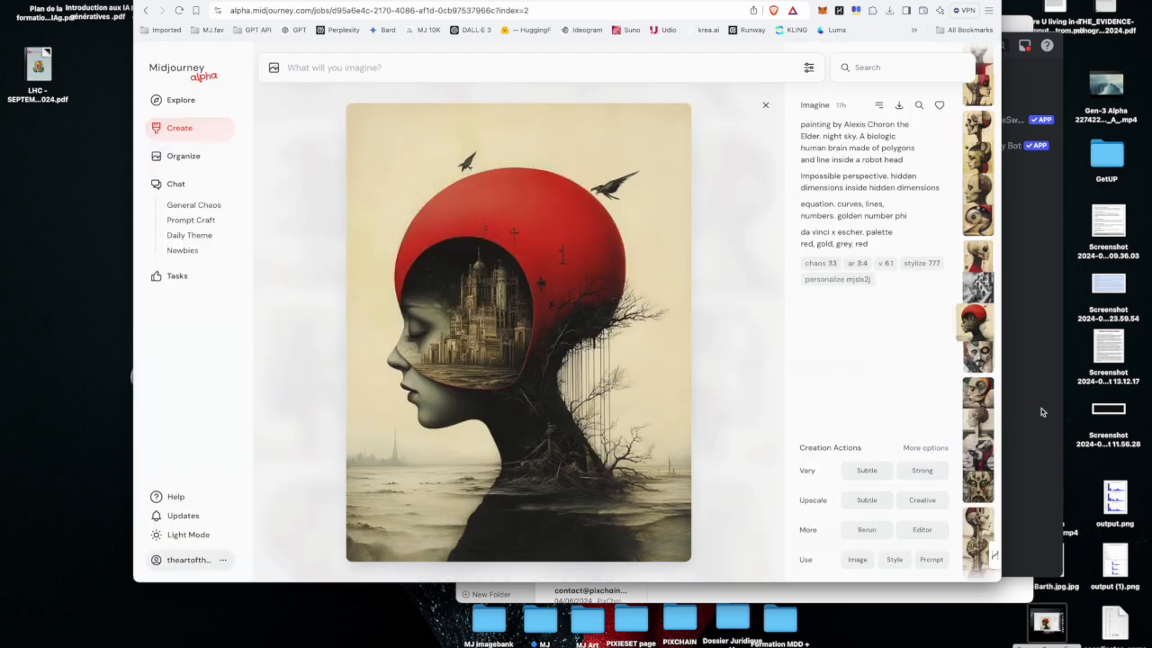
pyautogui.click(1041, 412)
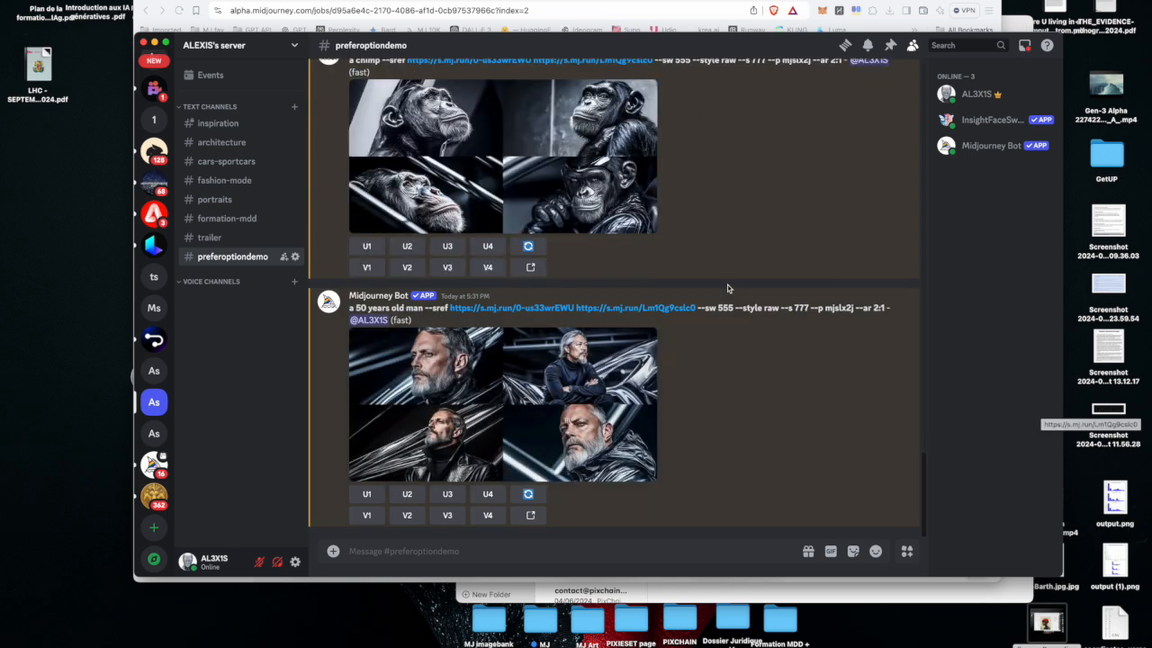
# Review the generated image grids for the supercar, the chimp and the 50 years old man, and switch to the Midjourney website.
pyautogui.scroll(1, 579, 287)
pyautogui.scroll(5, 579, 288)
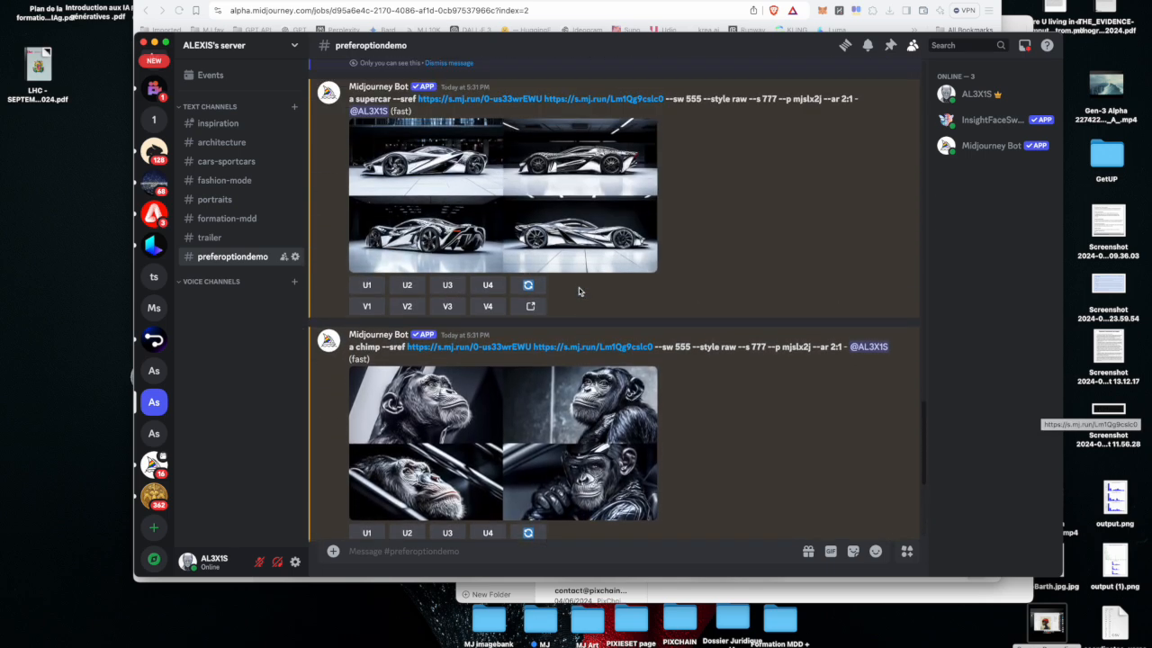
pyautogui.scroll(-5, 579, 287)
pyautogui.scroll(-1, 579, 287)
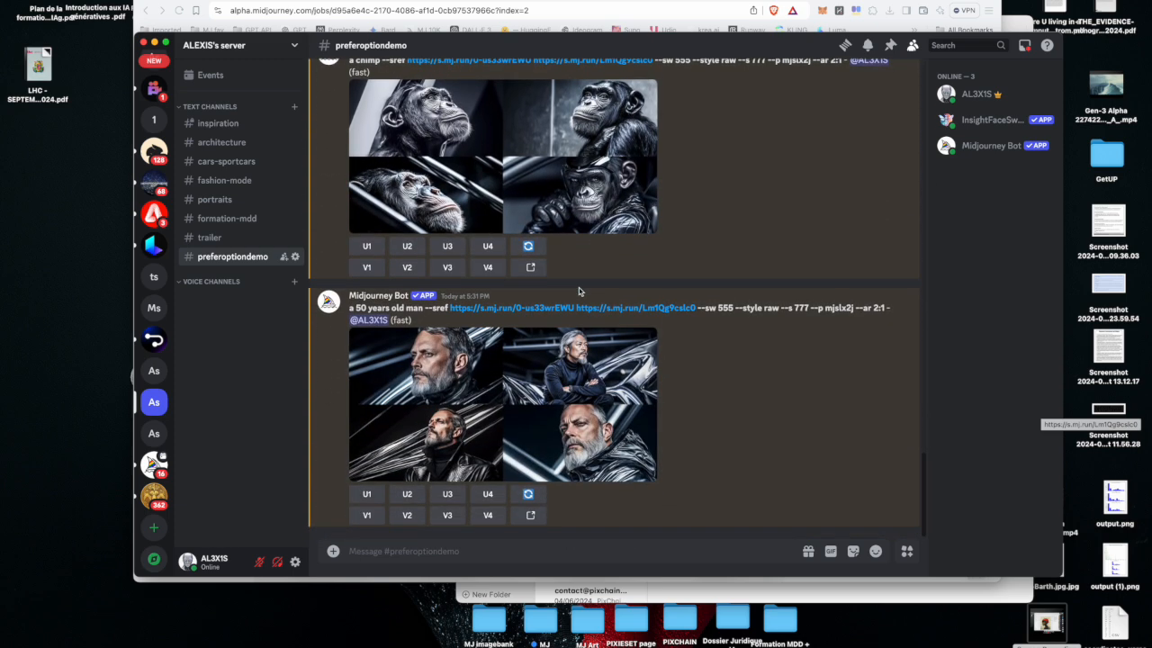
pyautogui.scroll(2, 578, 287)
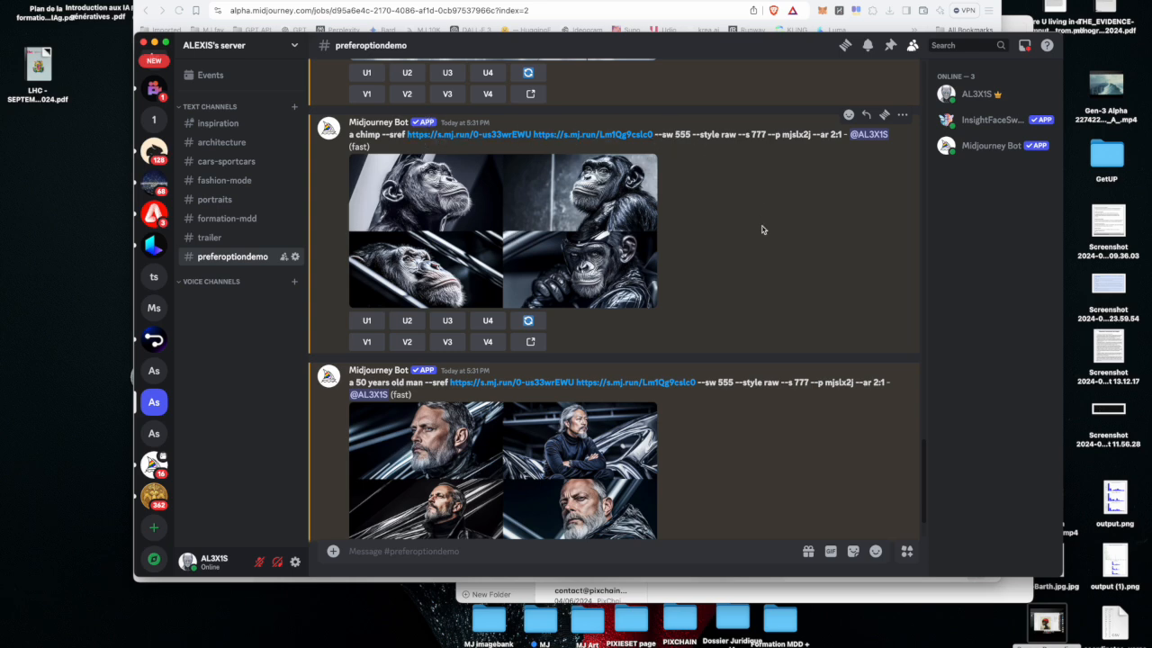
pyautogui.scroll(-2, 761, 229)
pyautogui.scroll(15, 762, 229)
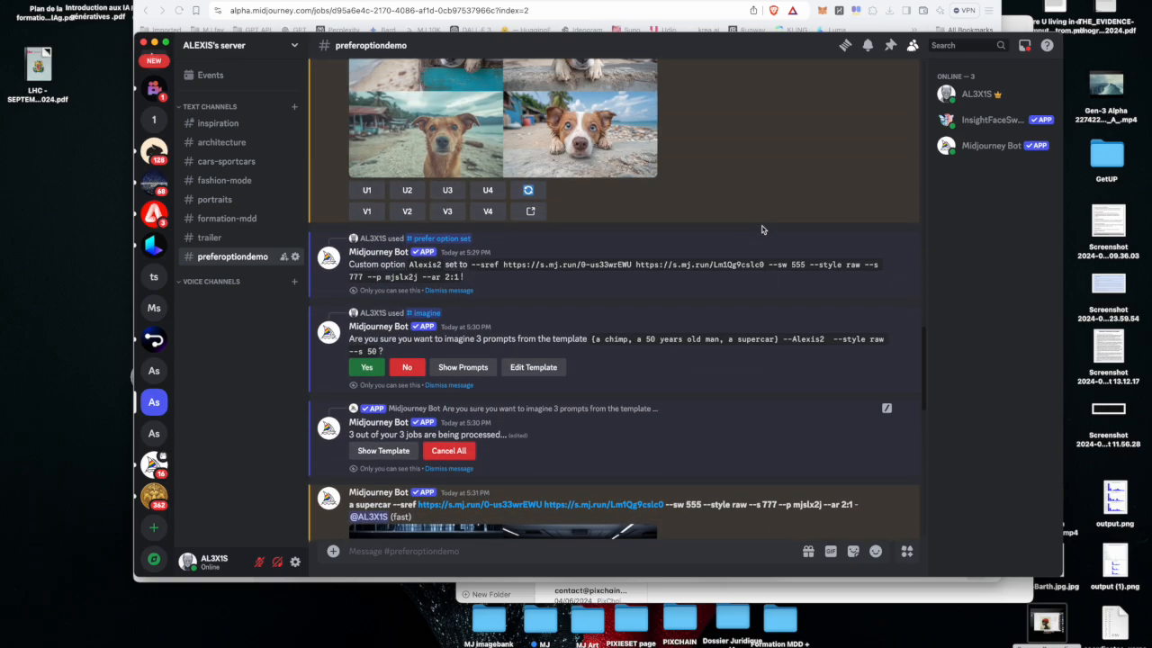
pyautogui.scroll(-15, 761, 229)
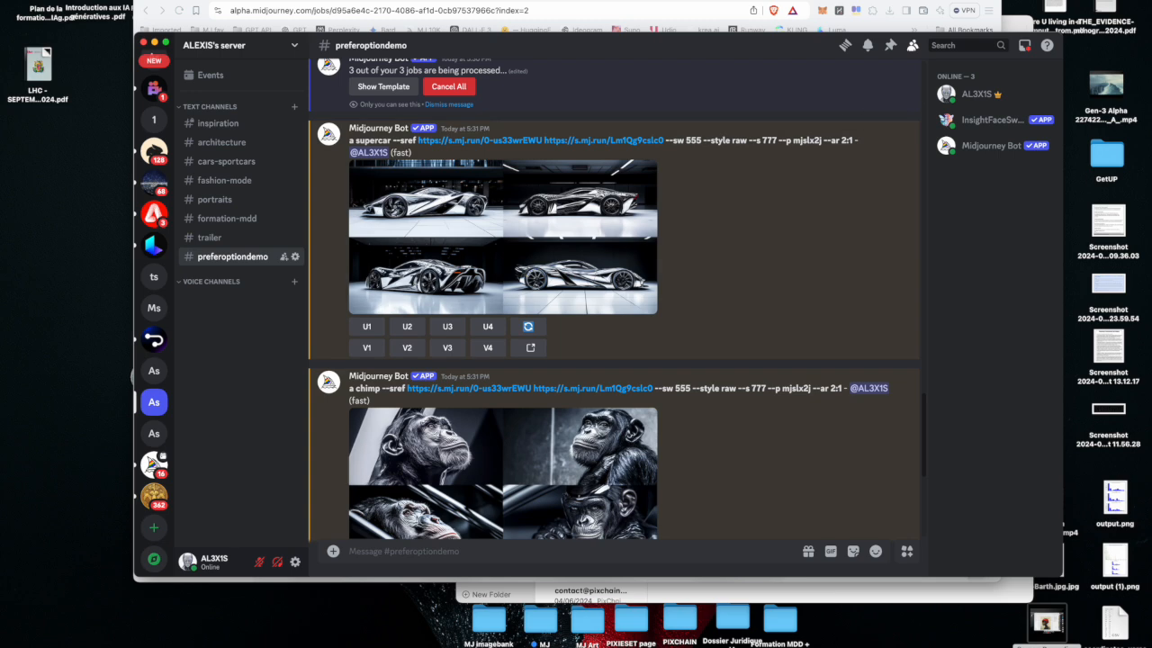
pyautogui.click(540, 20)
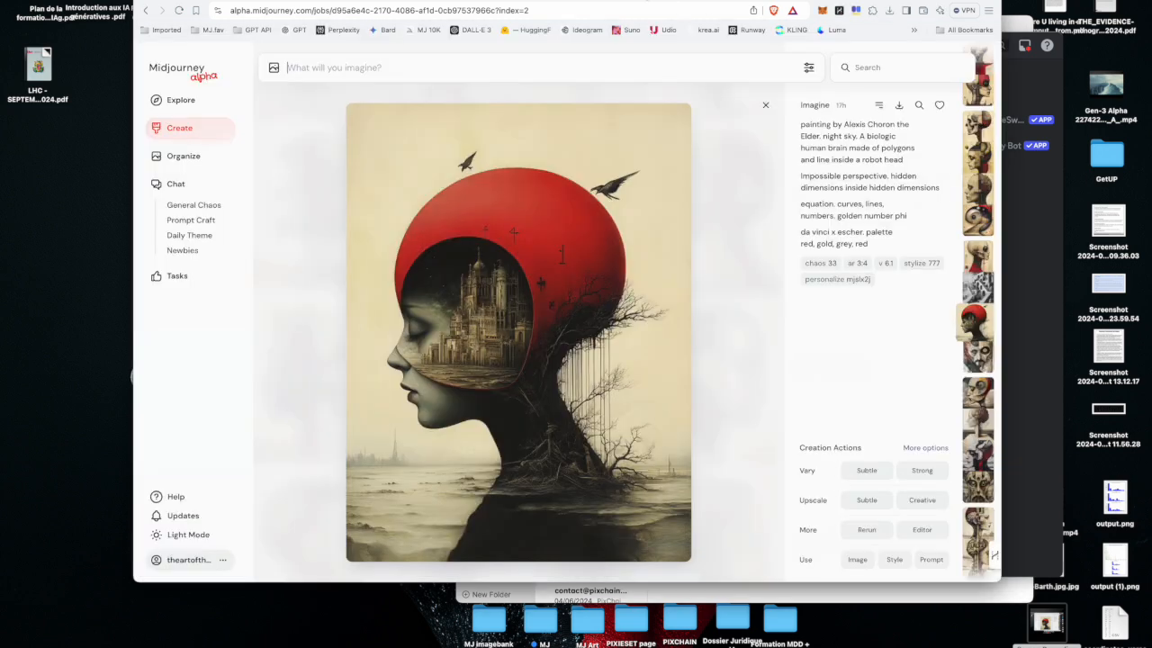